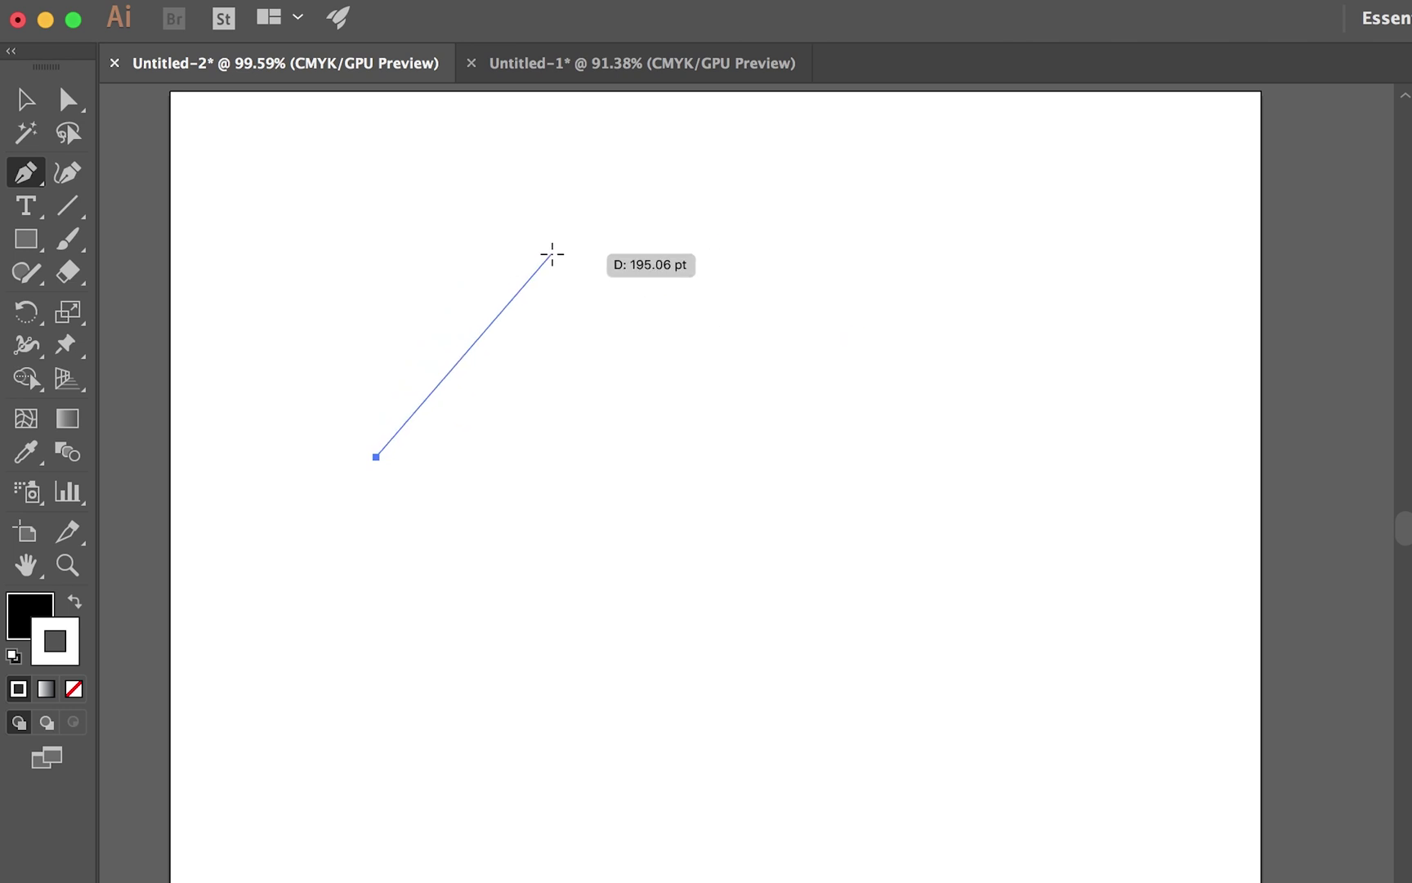
- Add two corners to the open Pen path, then swap the fill and stroke colours to get a black outline with white fill
{"action": "left_click", "coordinate": [509, 244]}
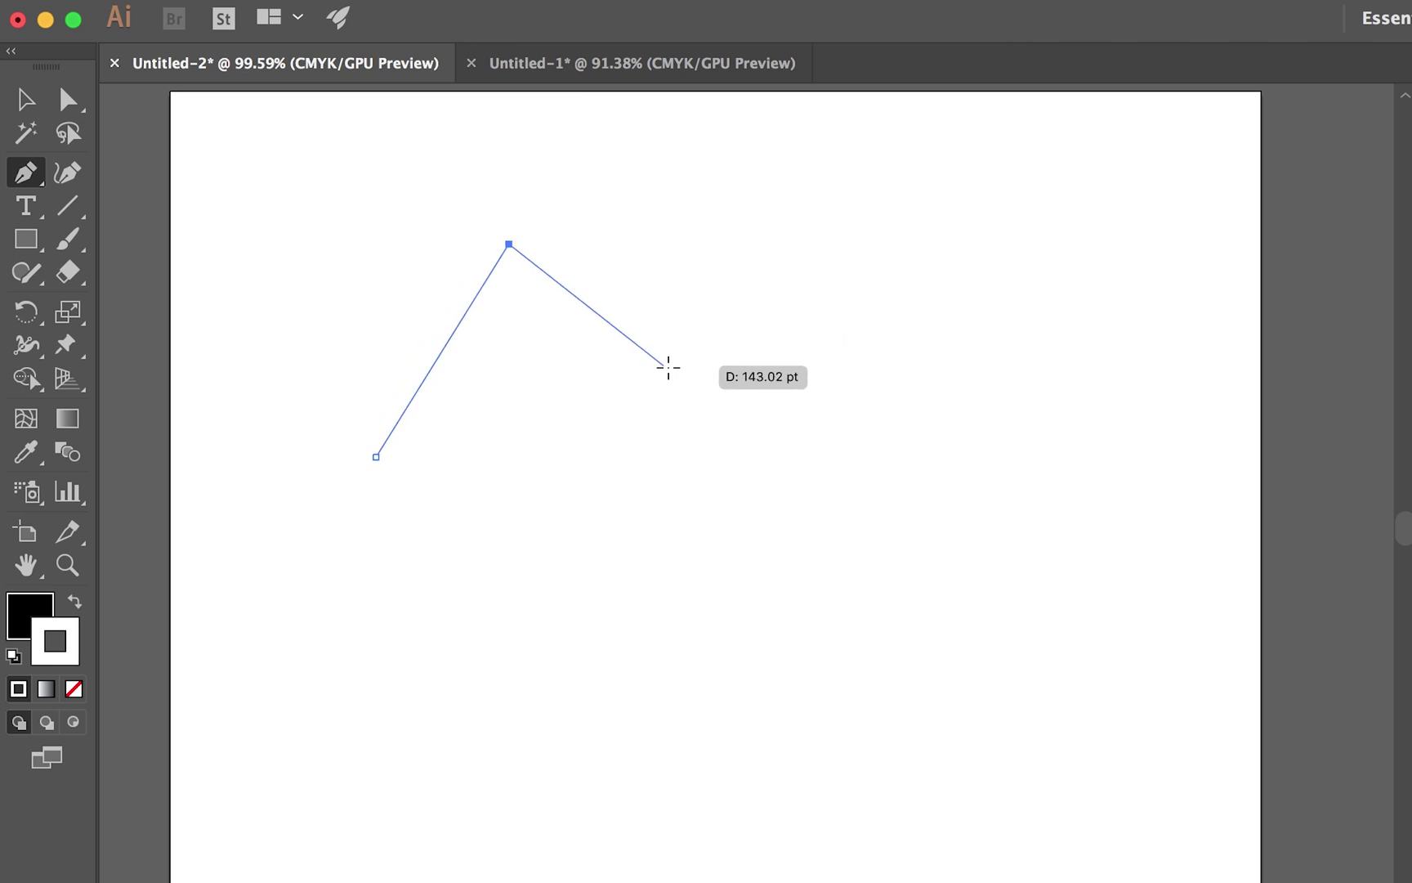
{"action": "left_click", "coordinate": [813, 321]}
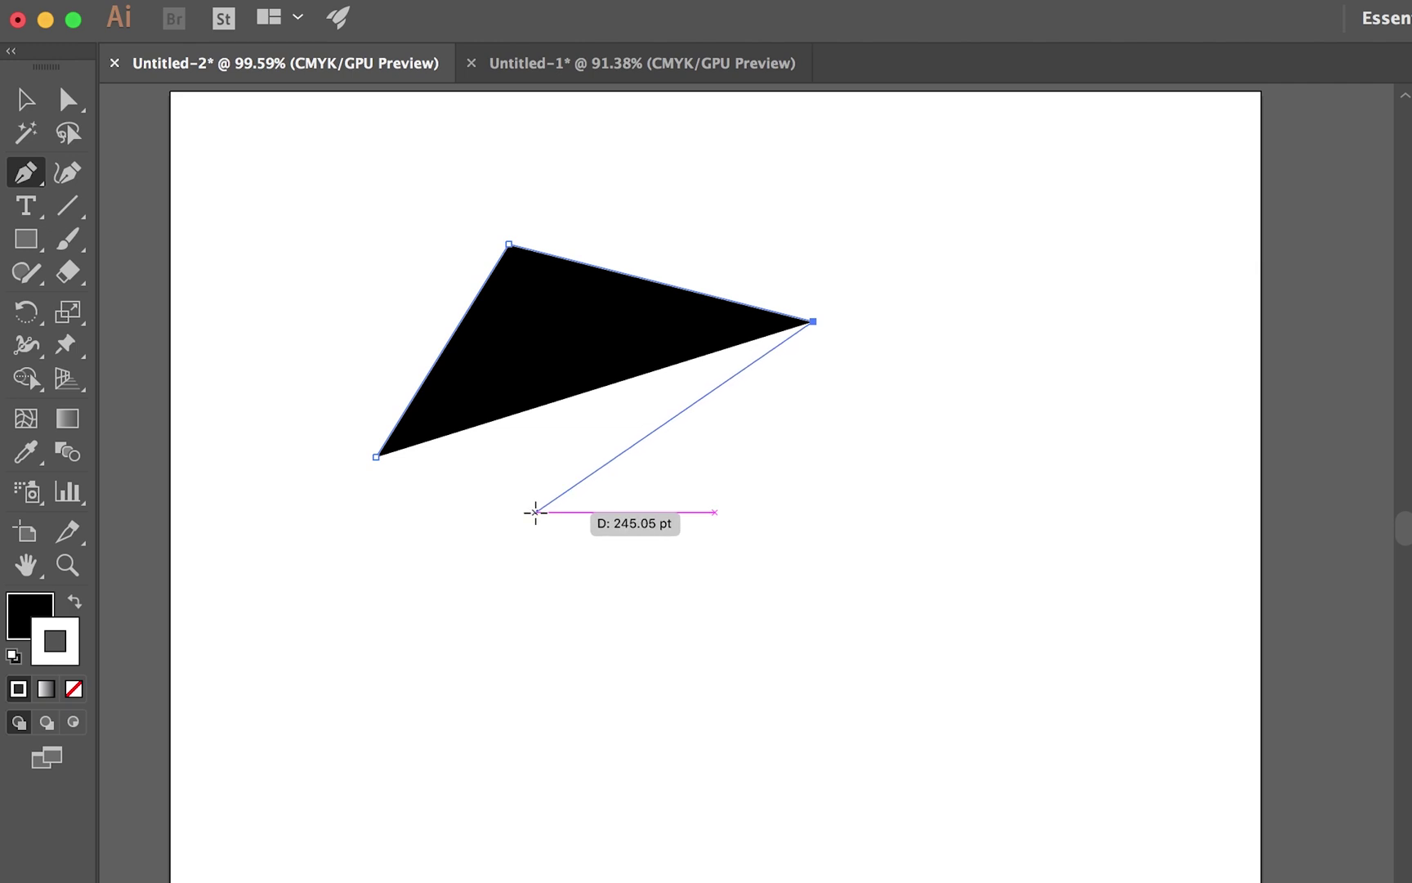
{"action": "left_click", "coordinate": [76, 606]}
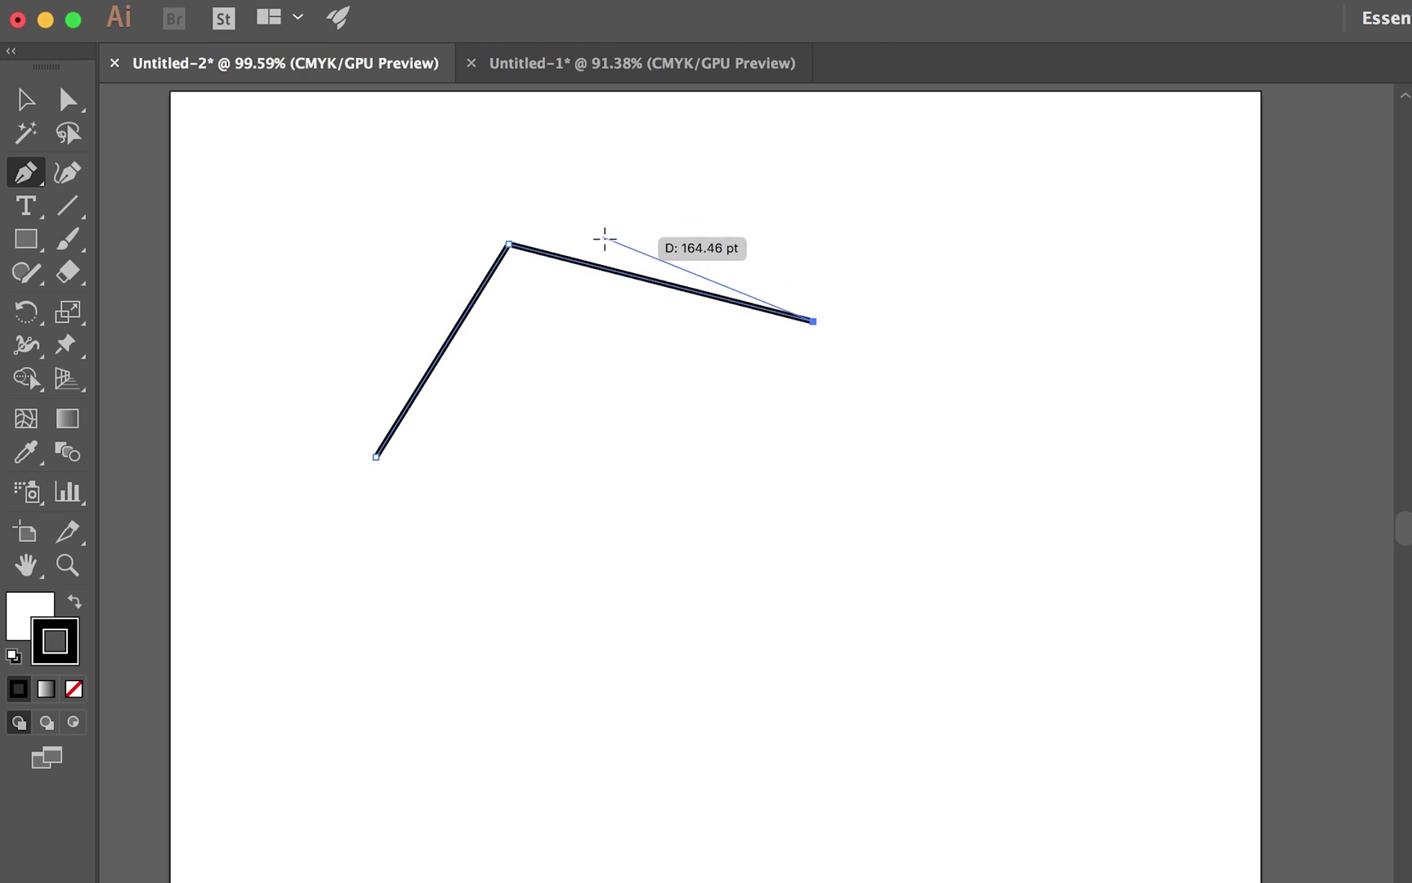
- Continue the path with straight segments through six more zigzag corners and close it at its starting anchor as a nine-point polygon
{"action": "left_click", "coordinate": [622, 499]}
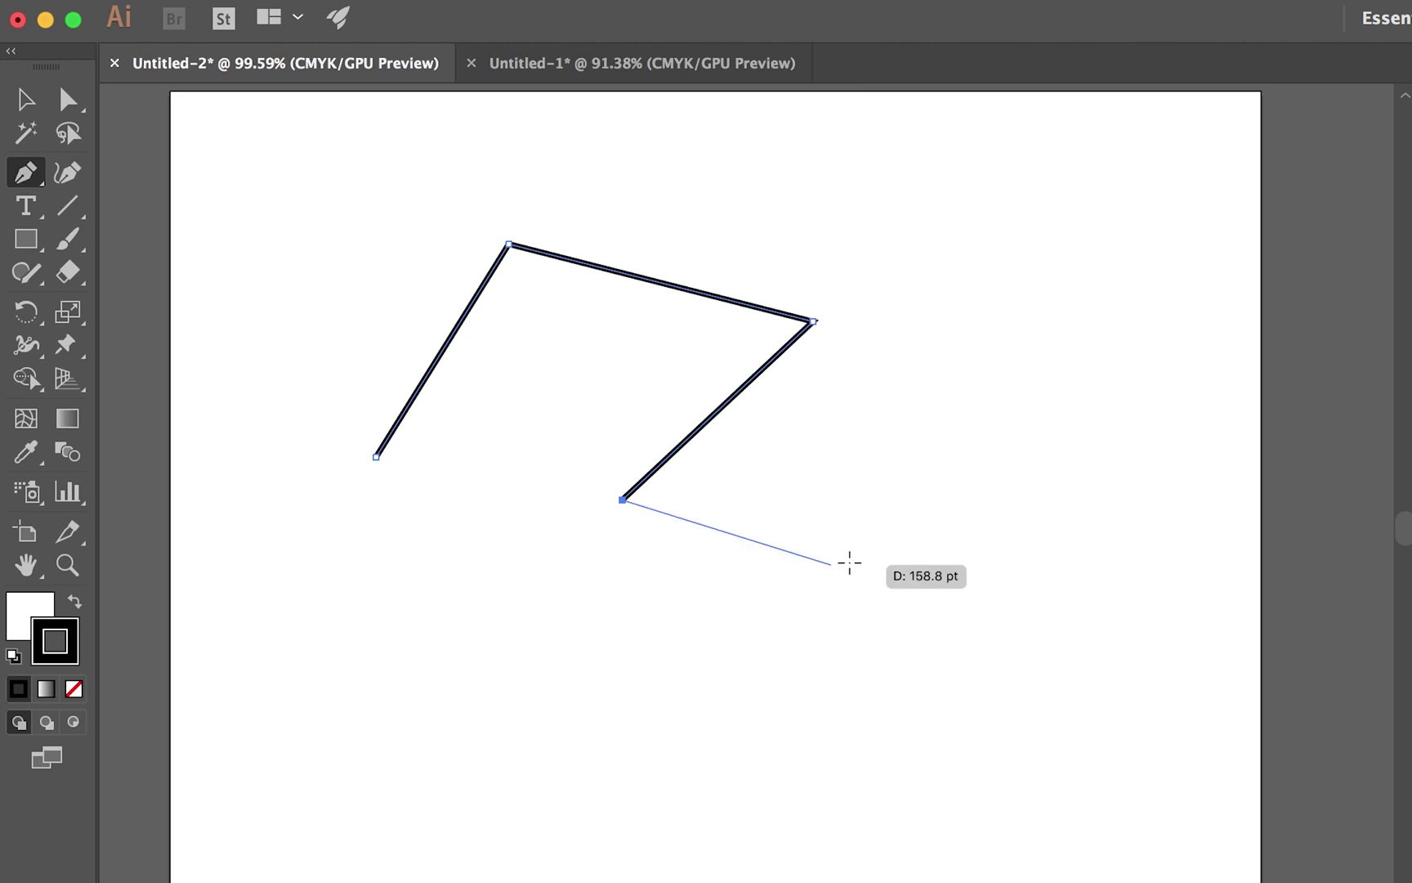
{"action": "left_click", "coordinate": [921, 540]}
{"action": "left_click", "coordinate": [630, 646]}
{"action": "left_click", "coordinate": [608, 783]}
{"action": "left_click", "coordinate": [411, 659]}
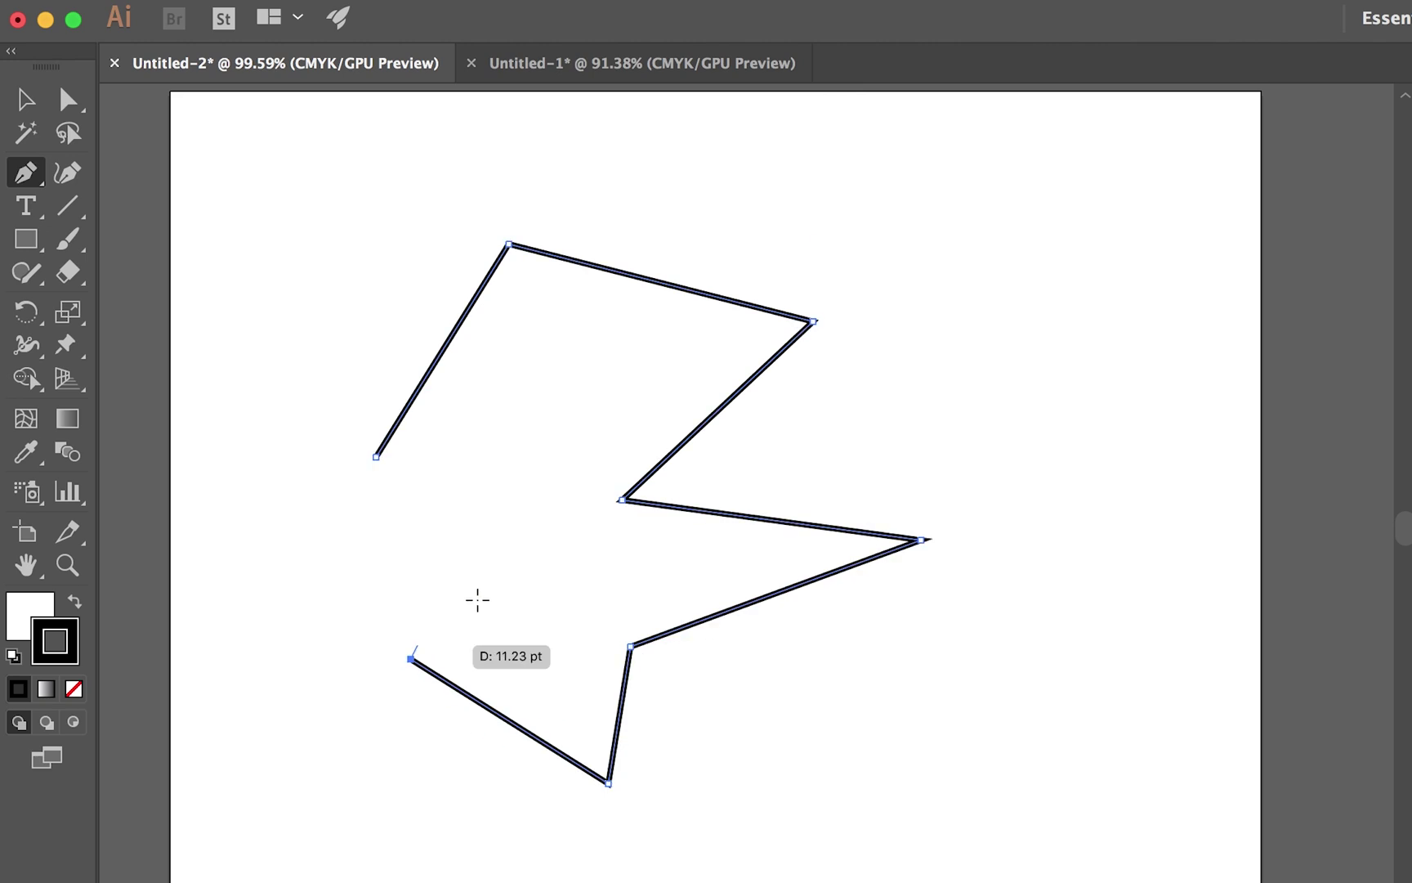
{"action": "left_click", "coordinate": [539, 570]}
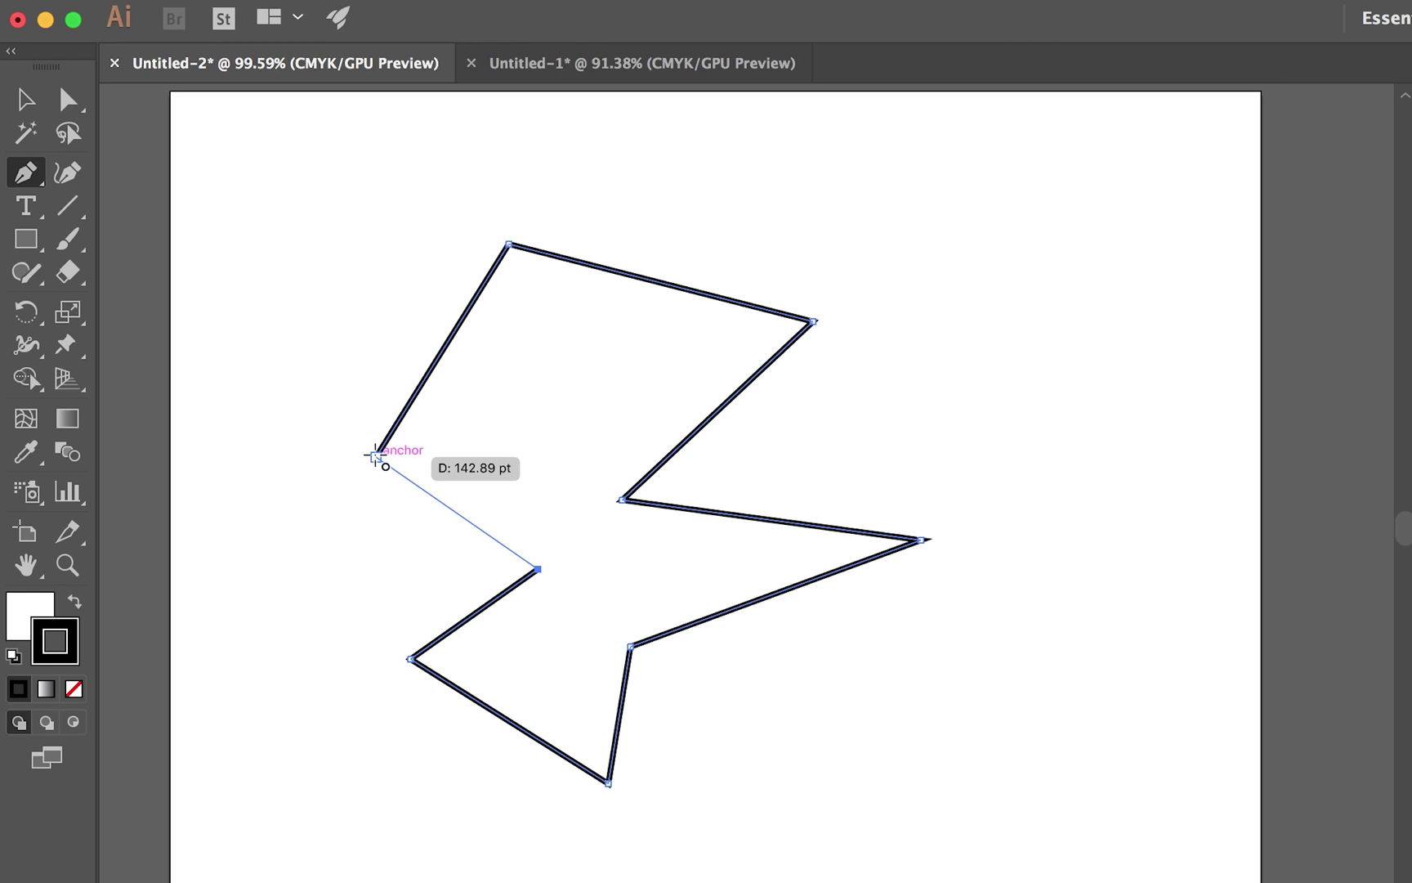
{"action": "left_click", "coordinate": [375, 456]}
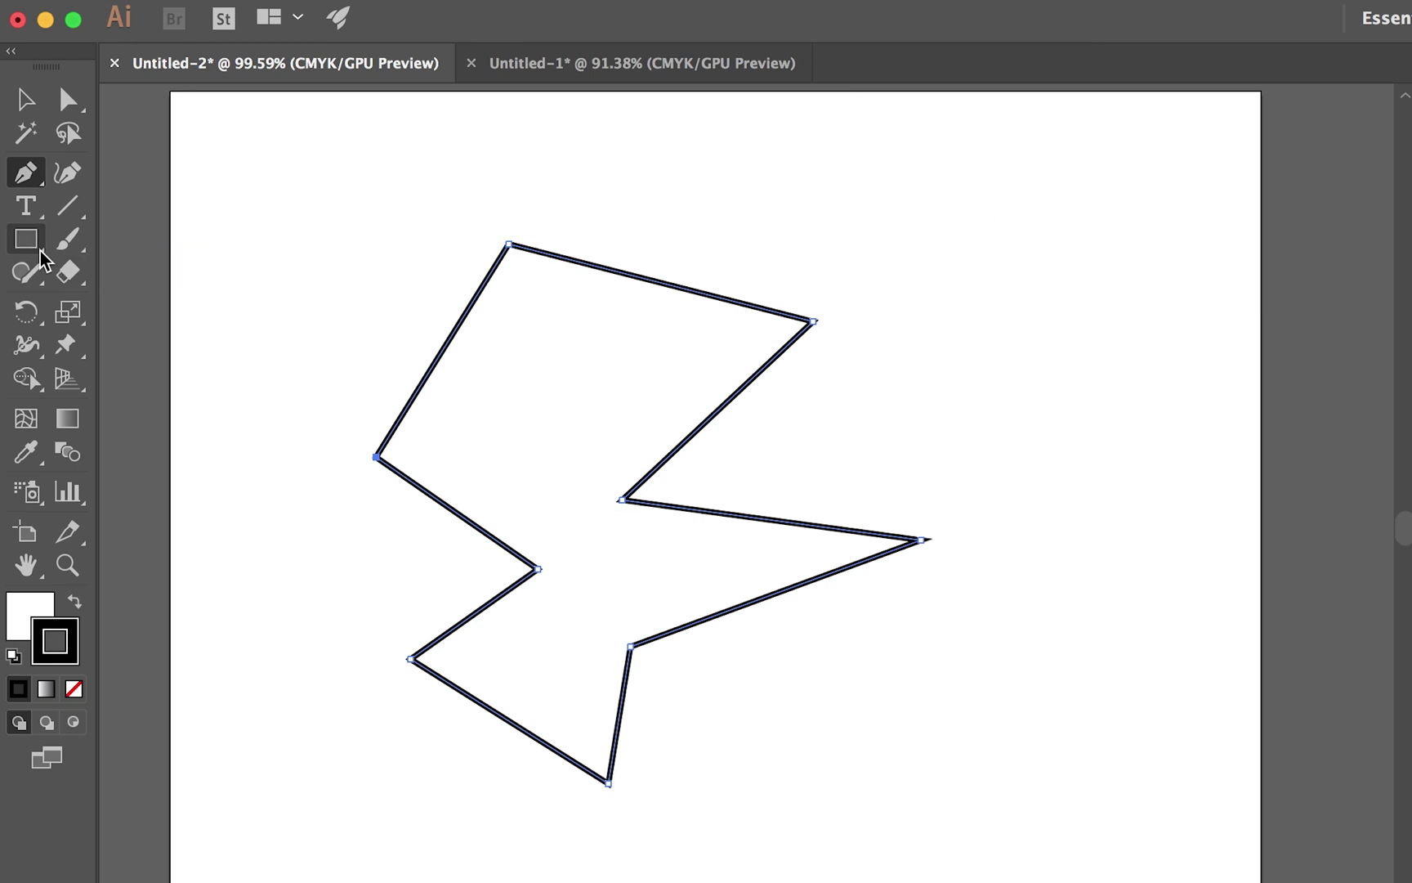
- Draw an open six-point zigzag path above the polygon and end it without closing
{"action": "left_click", "coordinate": [306, 158]}
{"action": "left_click", "coordinate": [482, 166]}
{"action": "left_click", "coordinate": [368, 275]}
{"action": "left_click", "coordinate": [611, 173]}
{"action": "left_click", "coordinate": [603, 229]}
{"action": "left_click", "coordinate": [721, 193]}
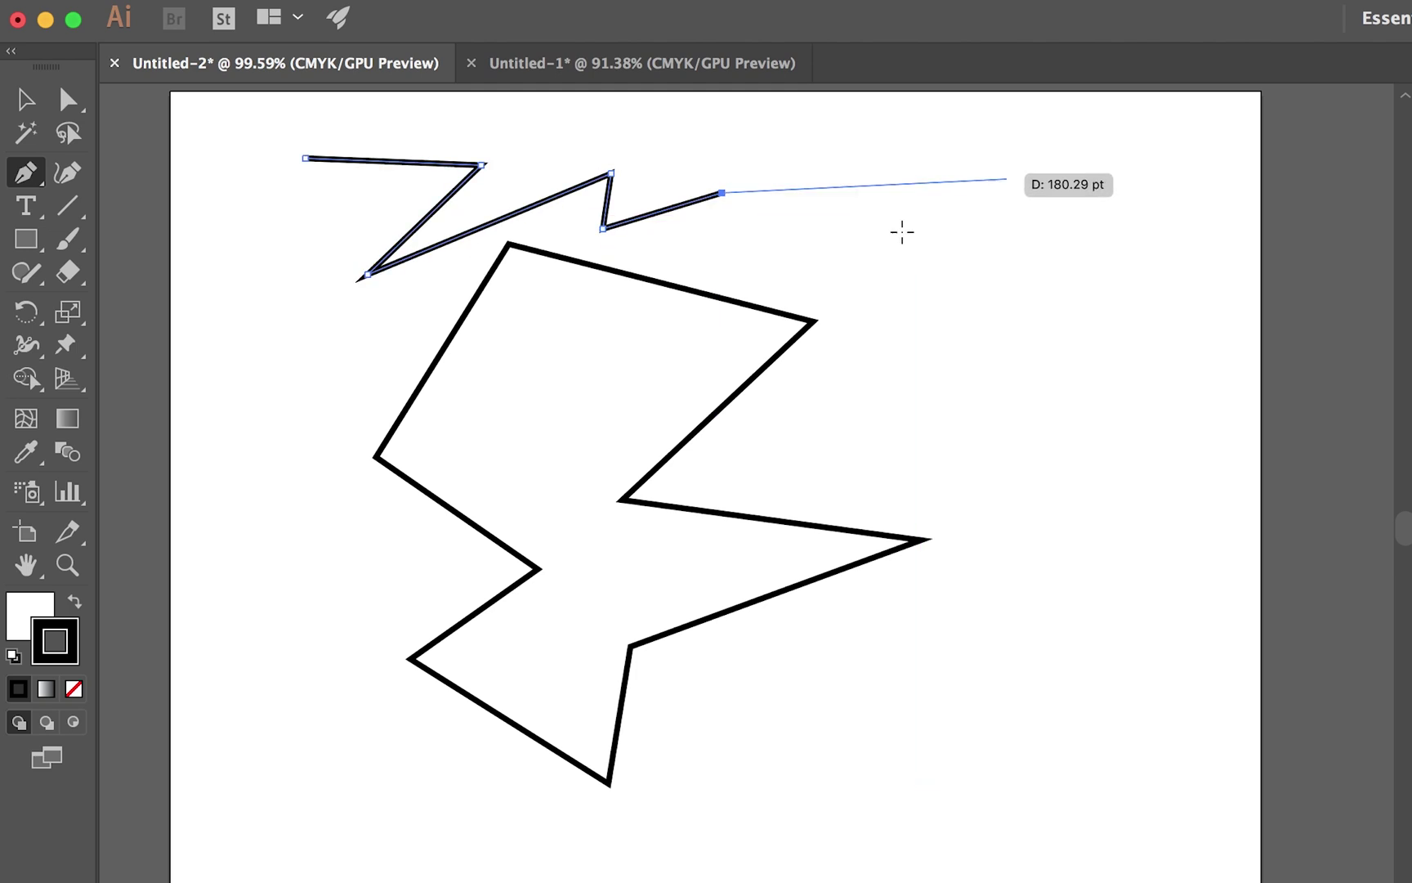
{"action": "key", "text": "super"}
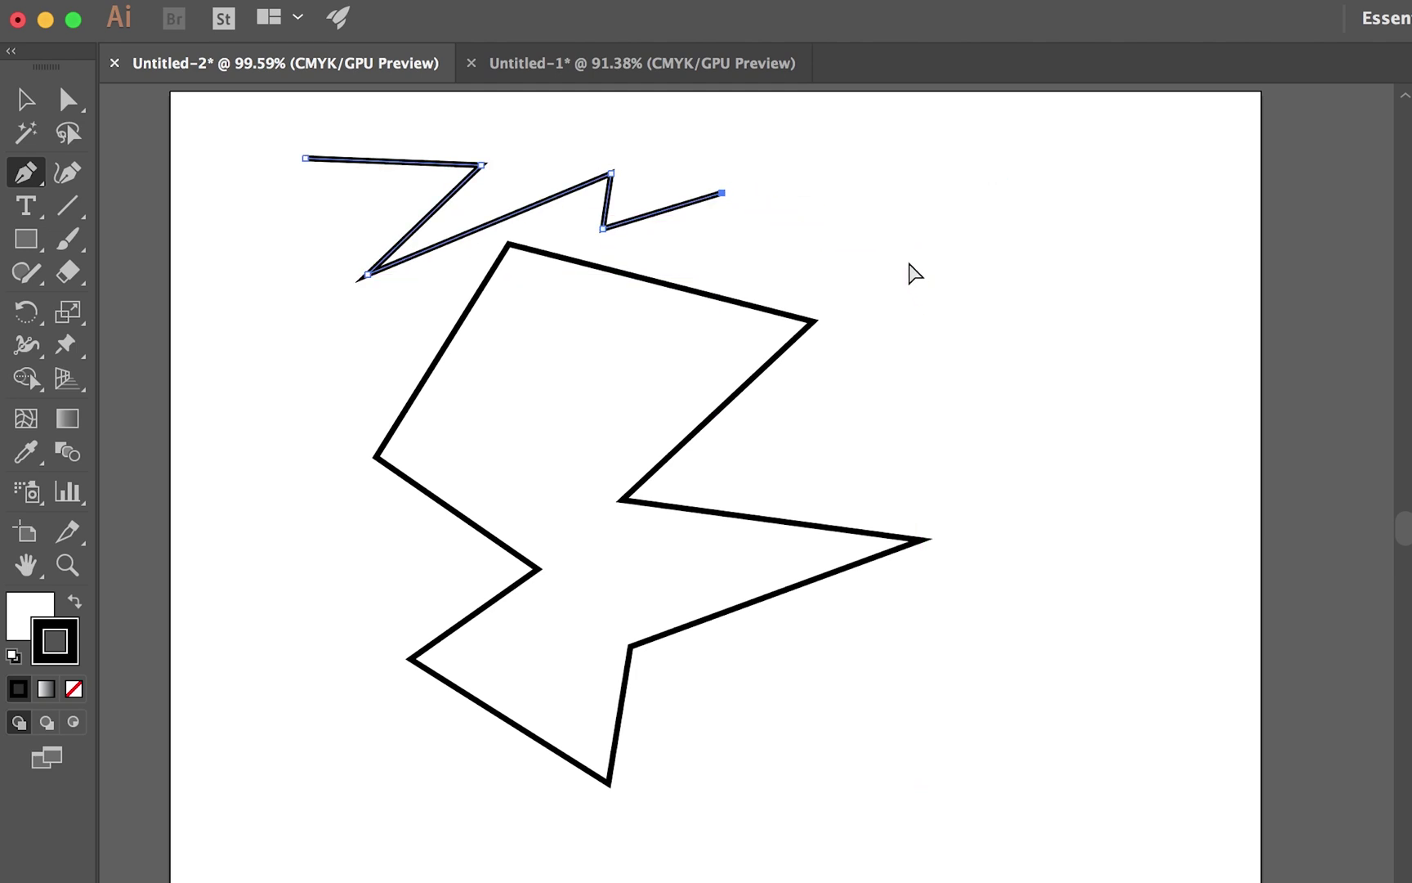
{"action": "left_click", "coordinate": [908, 263], "text": "super"}
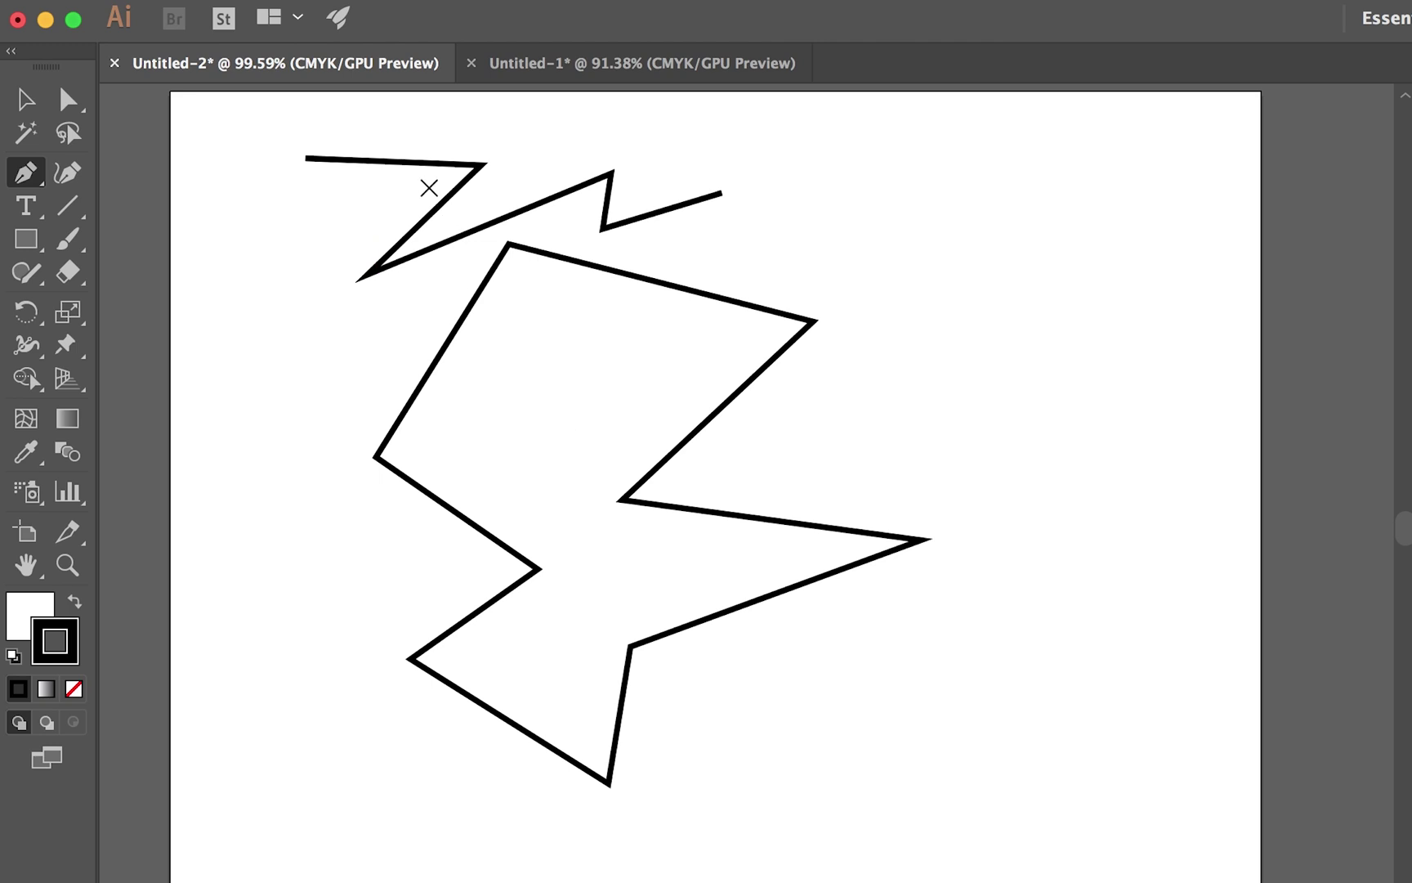
- Delete the open zigzag path above the polygon
{"action": "left_click", "coordinate": [25, 99]}
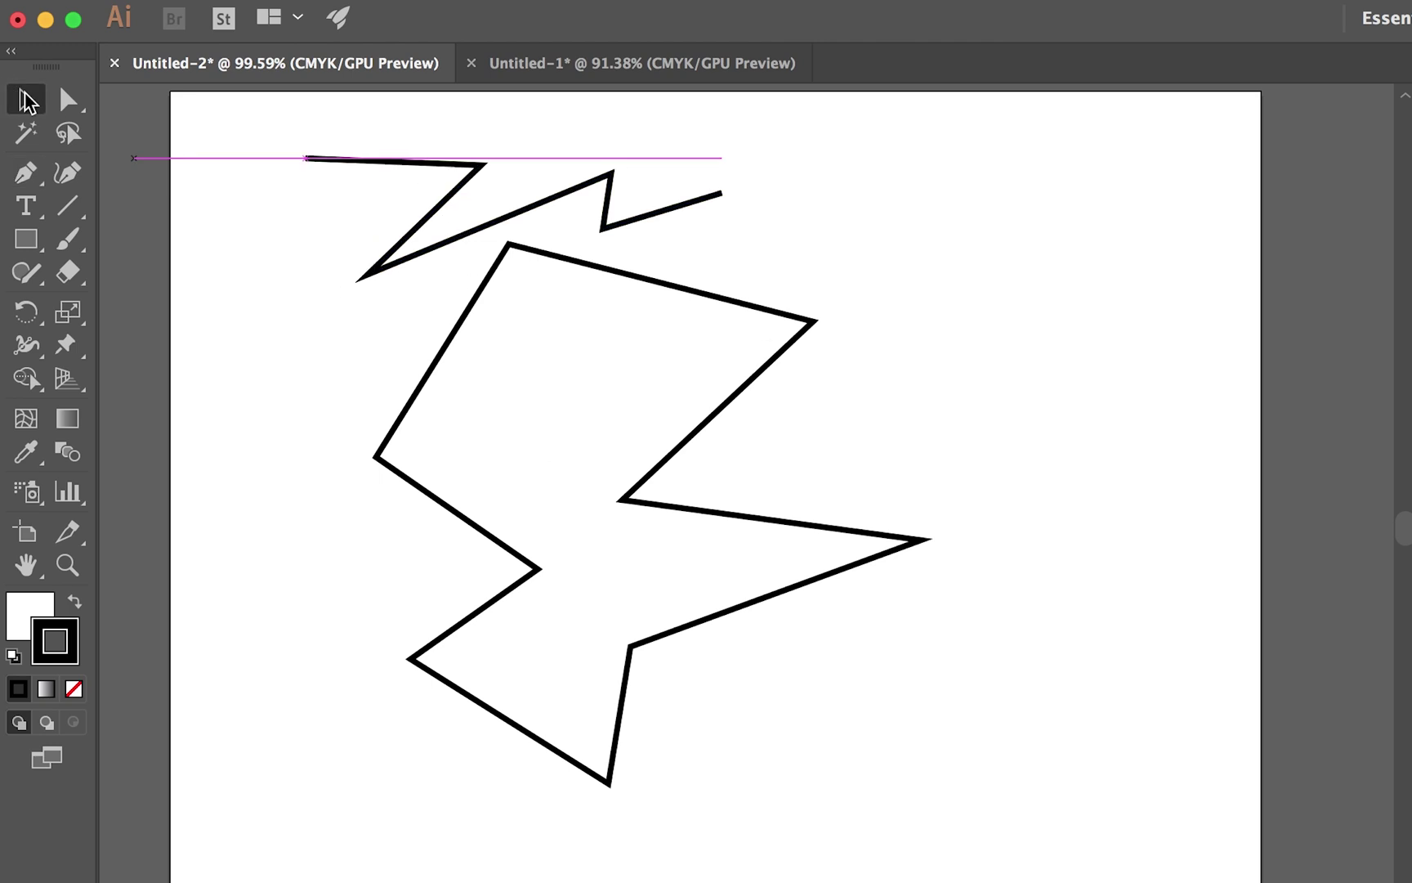
{"action": "left_click", "coordinate": [593, 183]}
{"action": "key", "text": "Delete"}
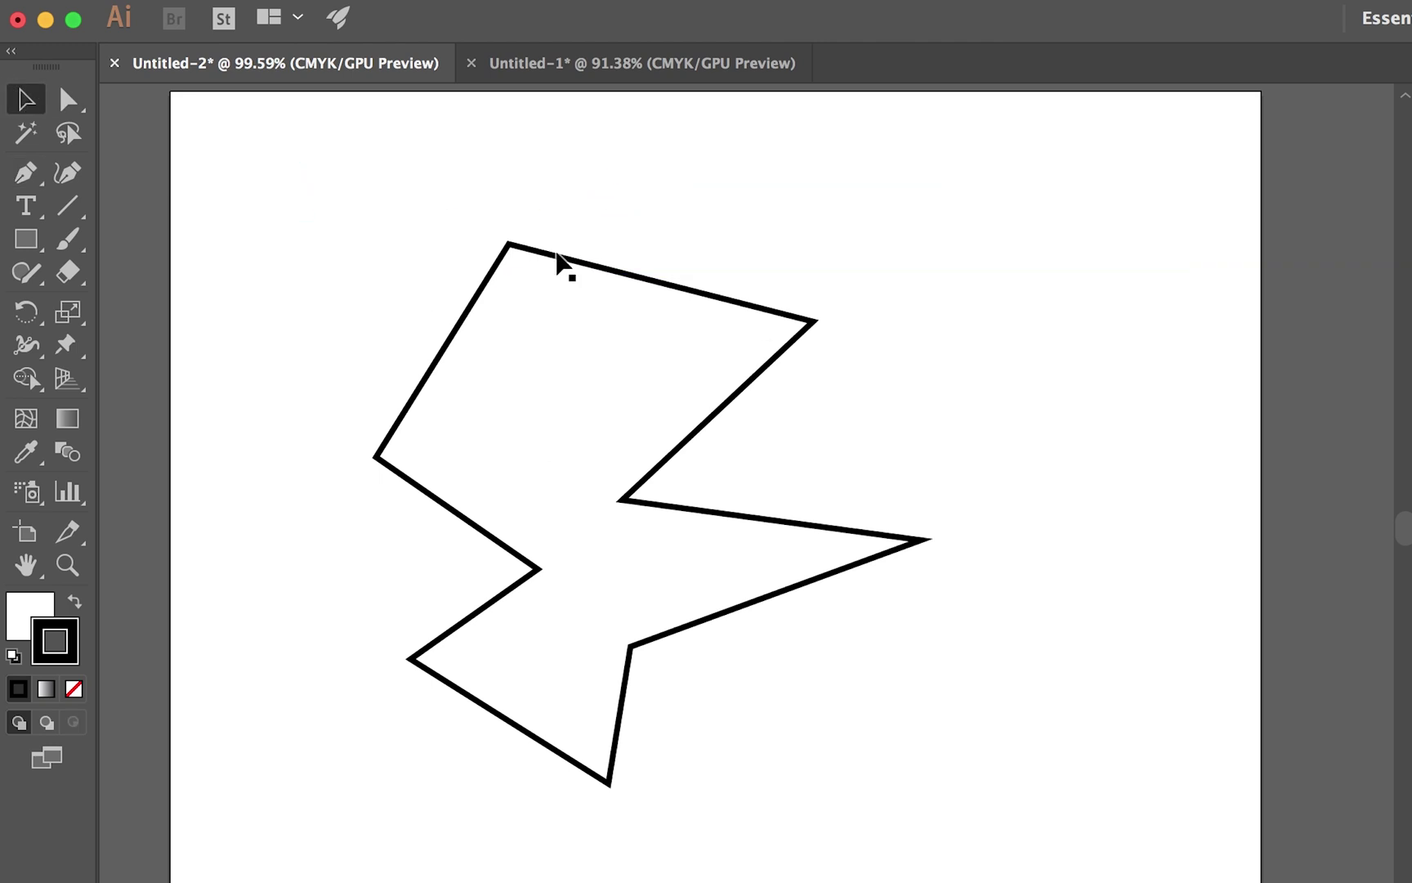
- Select all anchors of the polygon and round all its corners together, trying a larger and a smaller radius
{"action": "left_click_drag", "start_coordinate": [351, 235], "coordinate": [973, 850]}
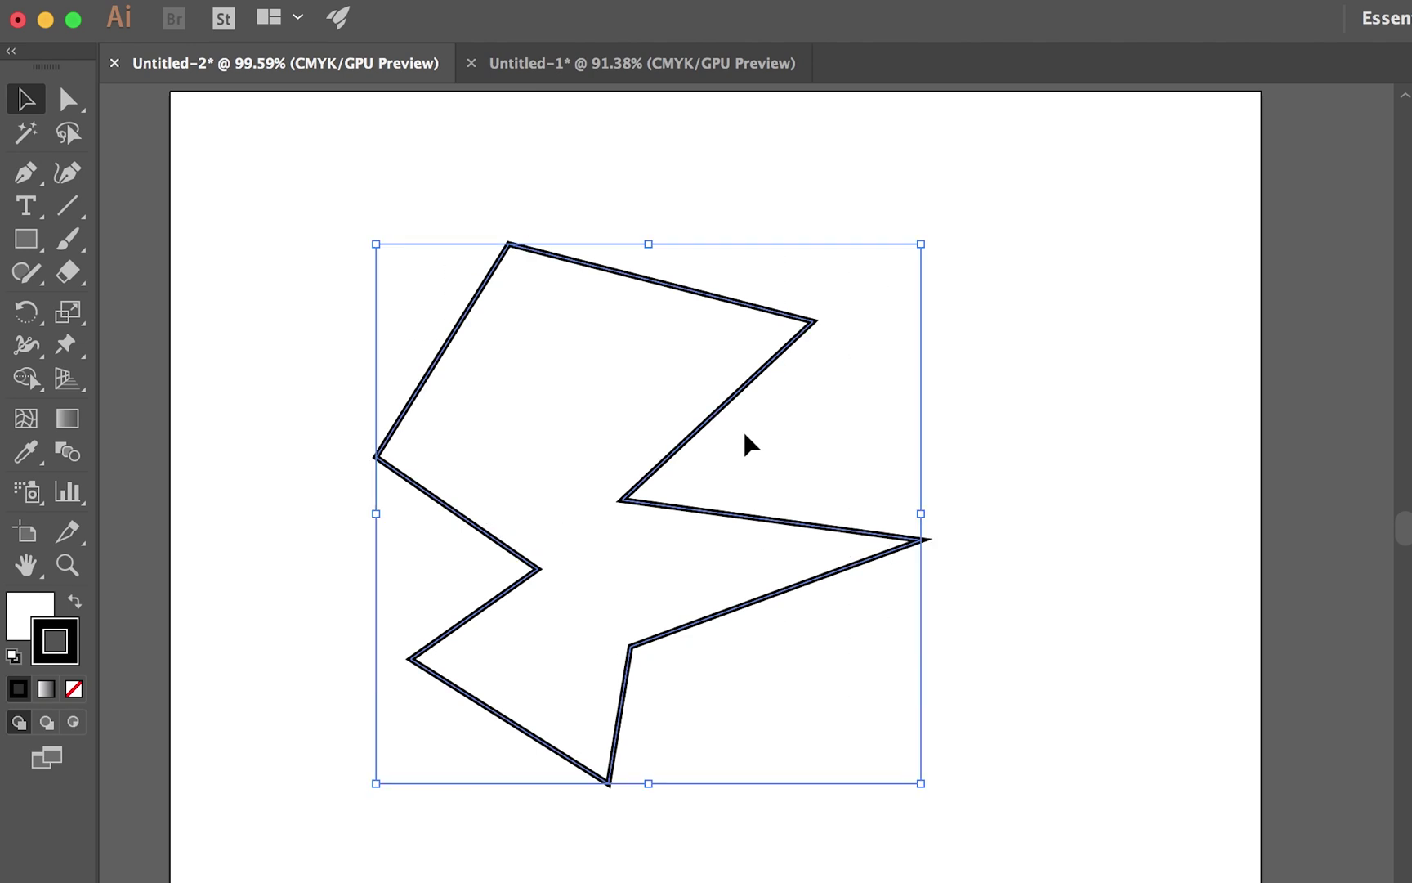
{"action": "key", "text": "a"}
{"action": "key", "text": "super"}
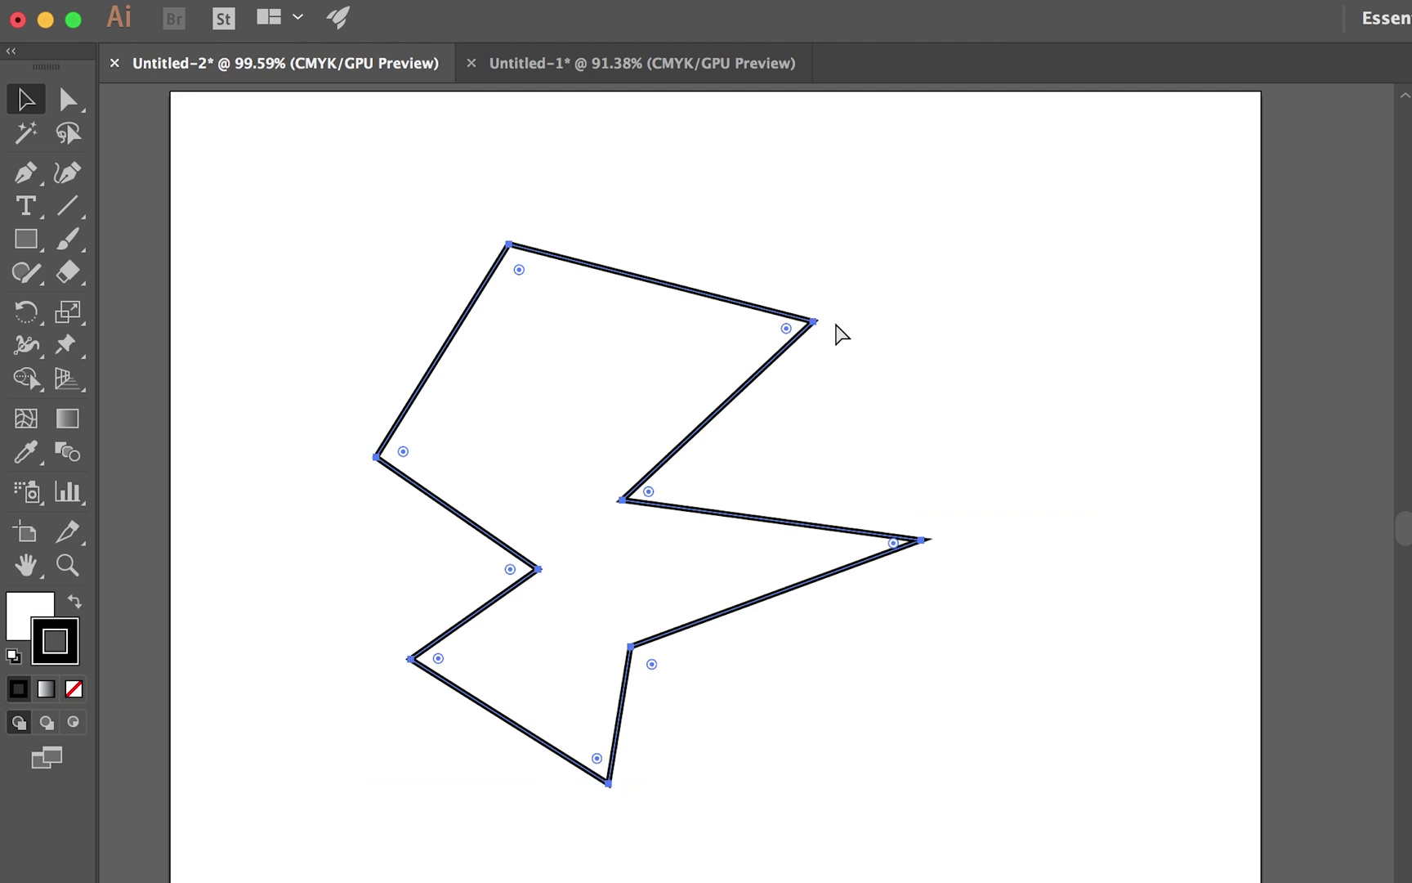
{"action": "left_click_drag", "start_coordinate": [519, 271], "coordinate": [534, 309]}
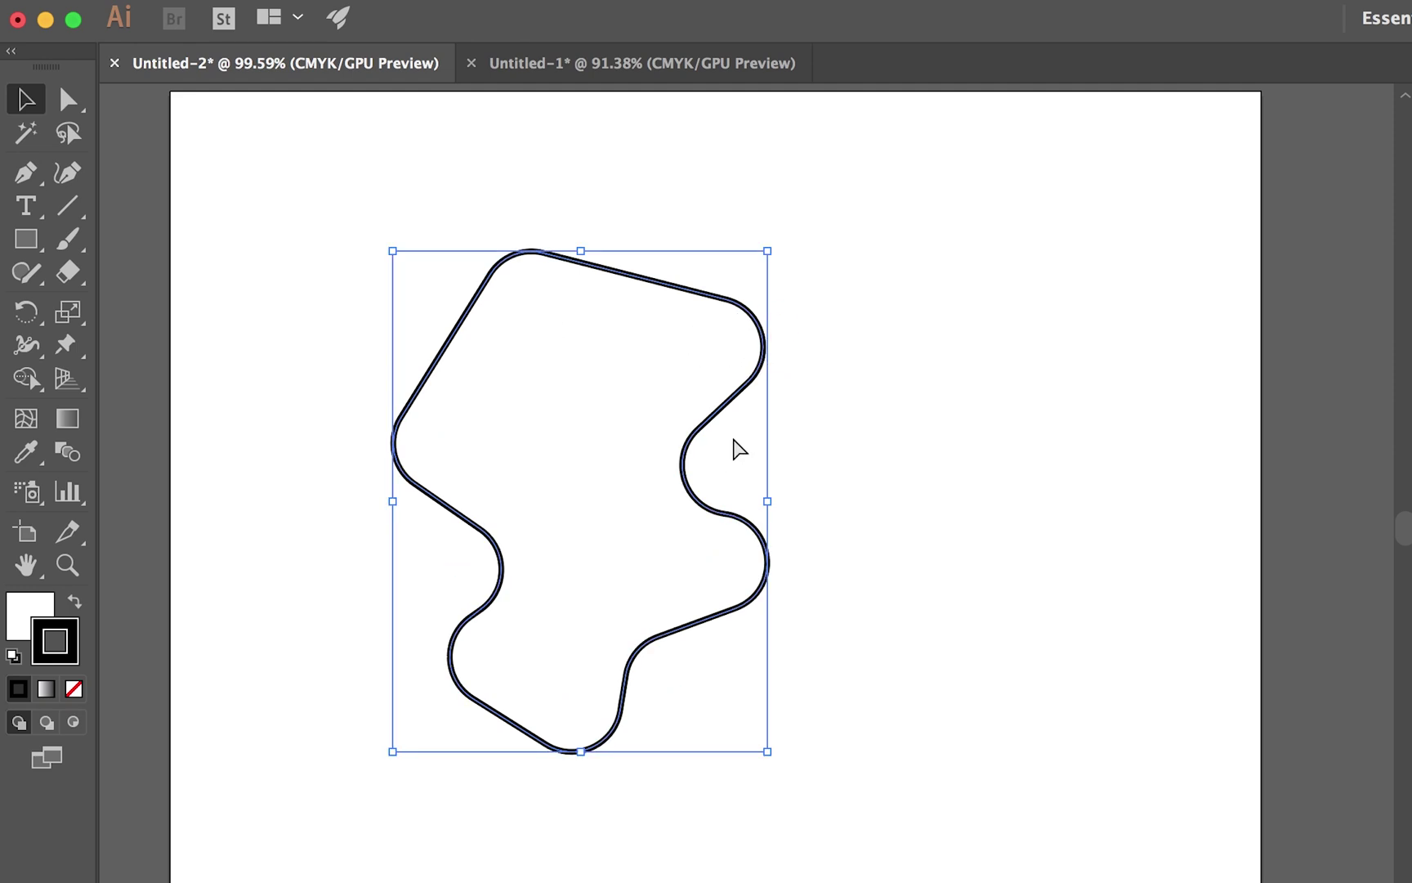
{"action": "left_click_drag", "start_coordinate": [531, 300], "coordinate": [533, 346]}
{"action": "left_click_drag", "start_coordinate": [534, 312], "coordinate": [519, 257]}
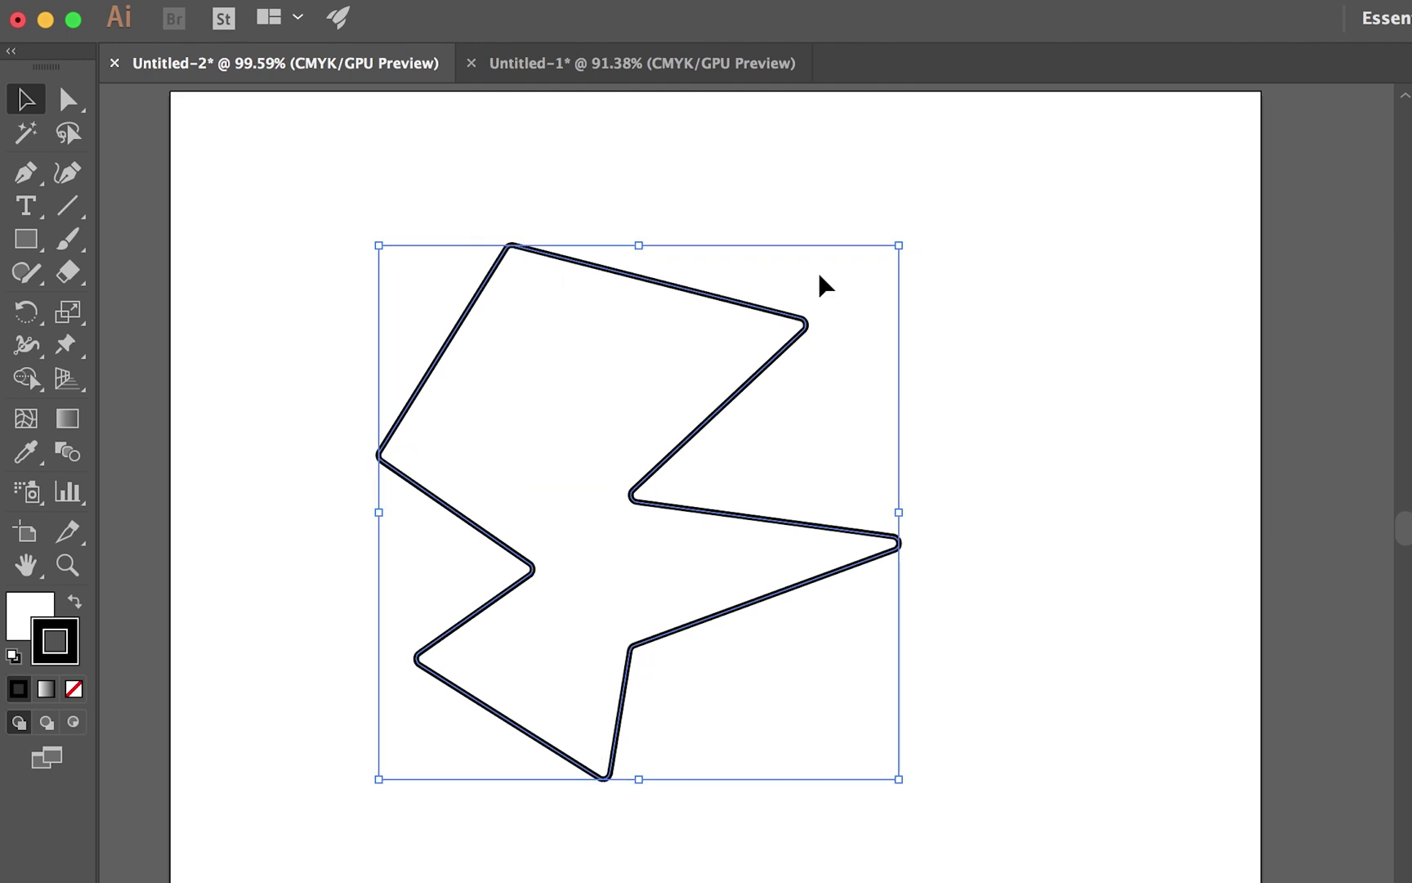
- Reduce the polygon's corner radius to zero to make all corners sharp
{"action": "key", "text": "super"}
{"action": "key", "text": "super"}
{"action": "left_click_drag", "start_coordinate": [517, 270], "coordinate": [503, 229]}
{"action": "key", "text": "super"}
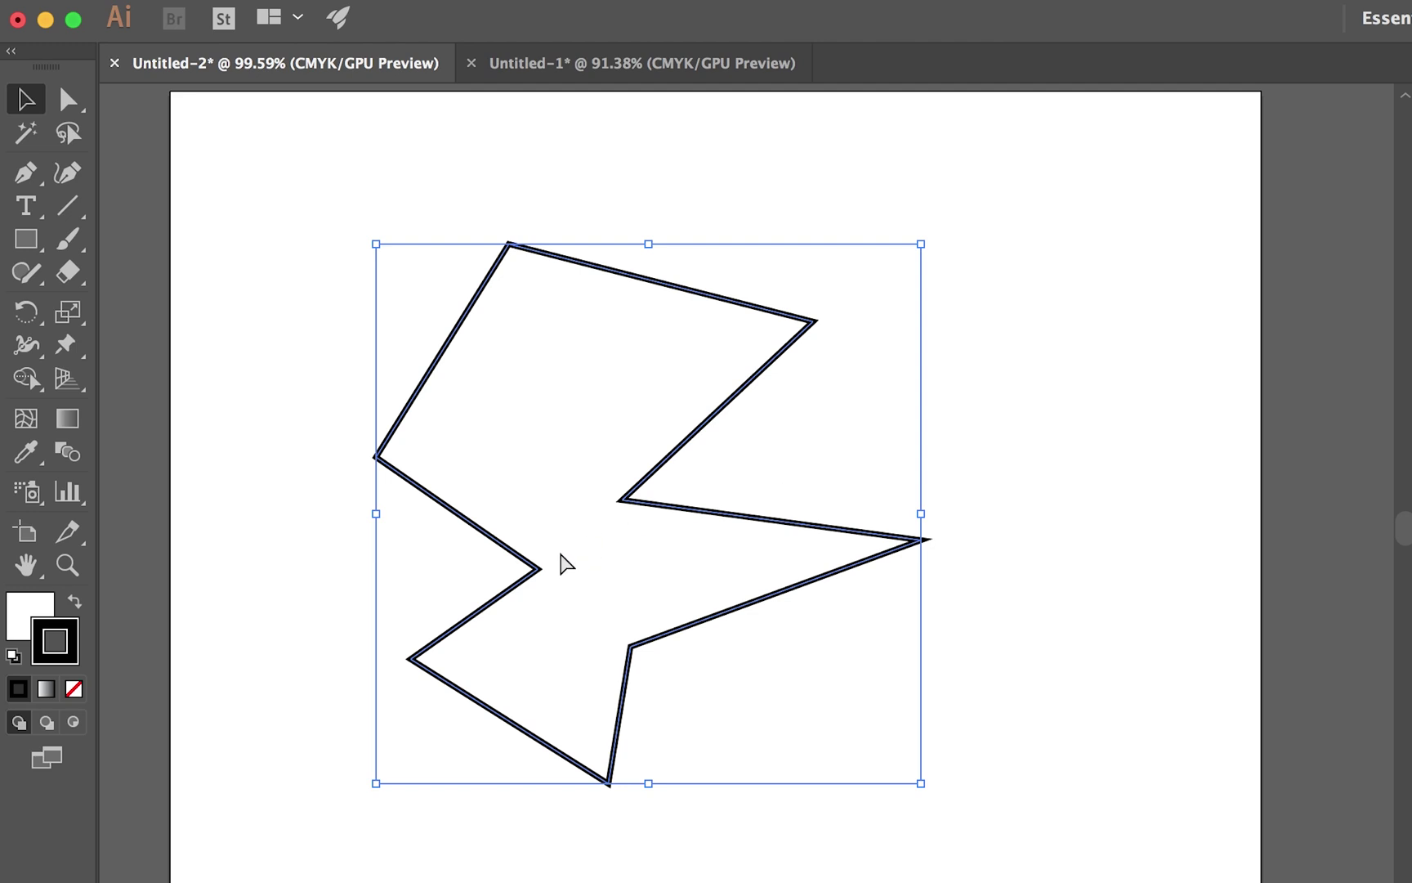
- Reshape the polygon by moving the left notch anchor outward, and the left, right notch and upper-right anchors to new positions
{"action": "key", "text": "a"}
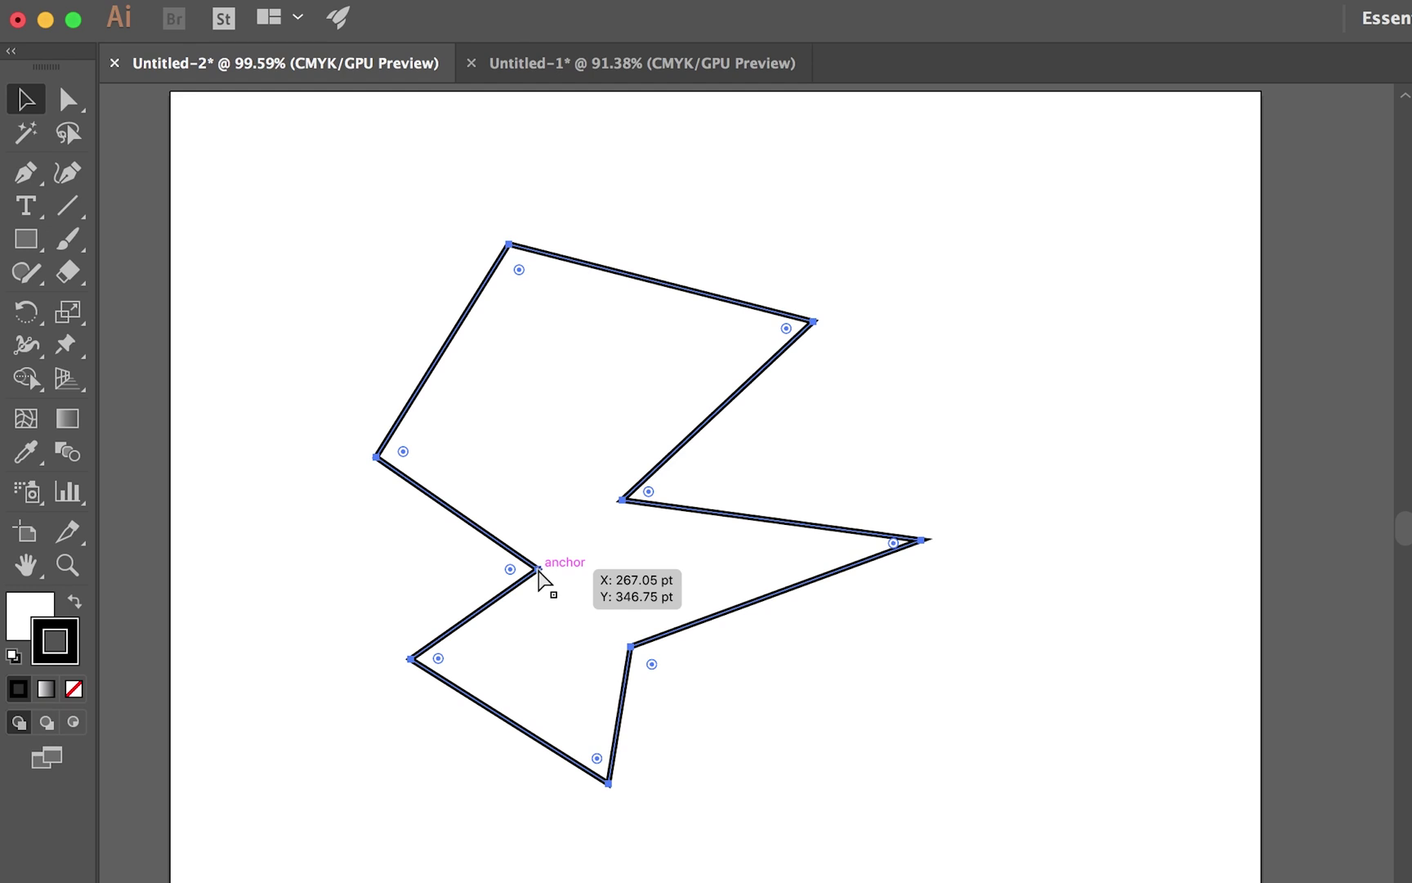
{"action": "left_click_drag", "start_coordinate": [538, 568], "coordinate": [287, 588]}
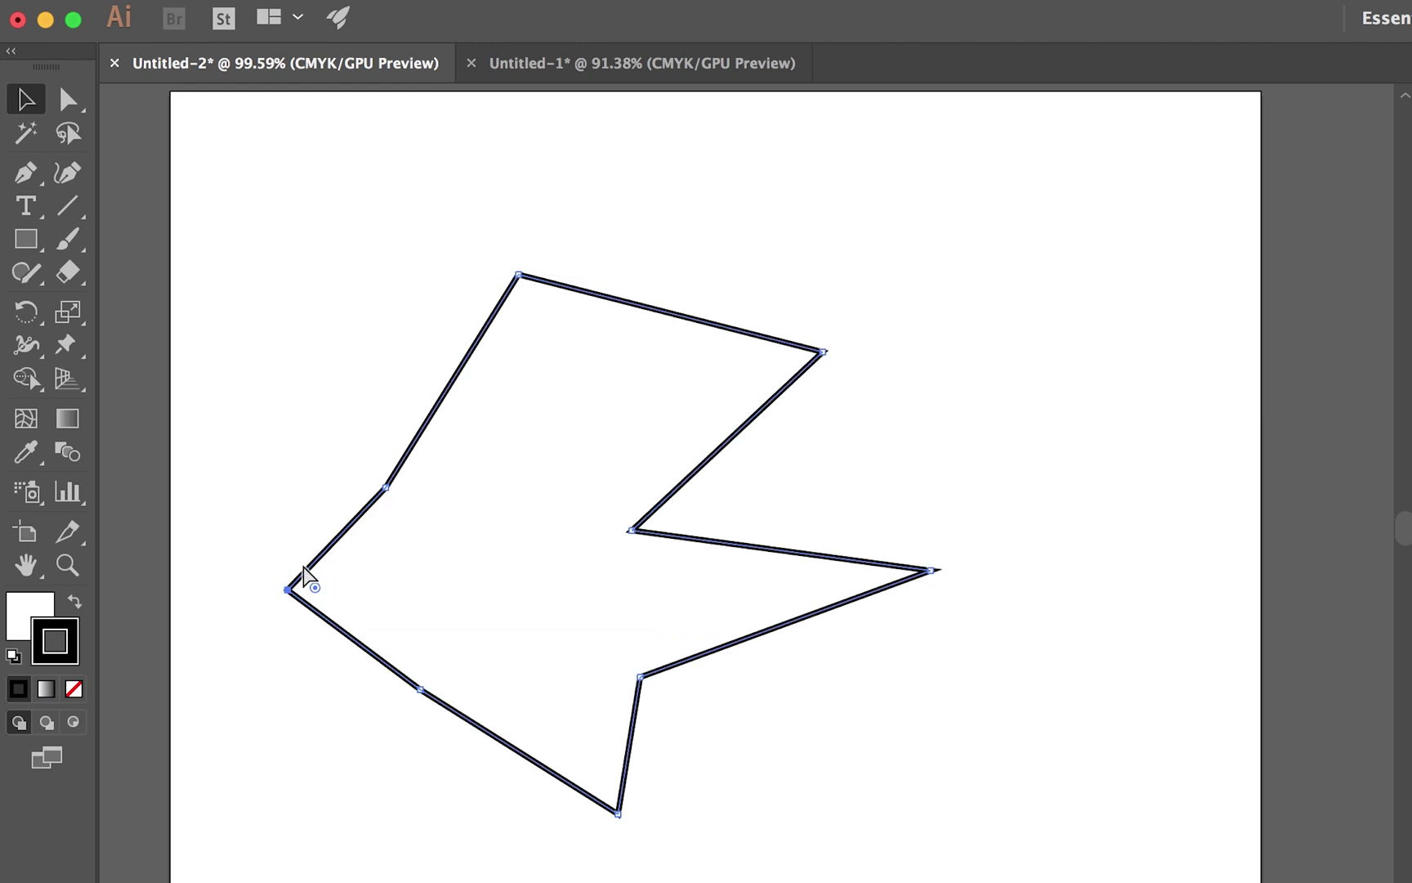
{"action": "left_click", "coordinate": [386, 488]}
{"action": "left_click_drag", "start_coordinate": [387, 489], "coordinate": [483, 561]}
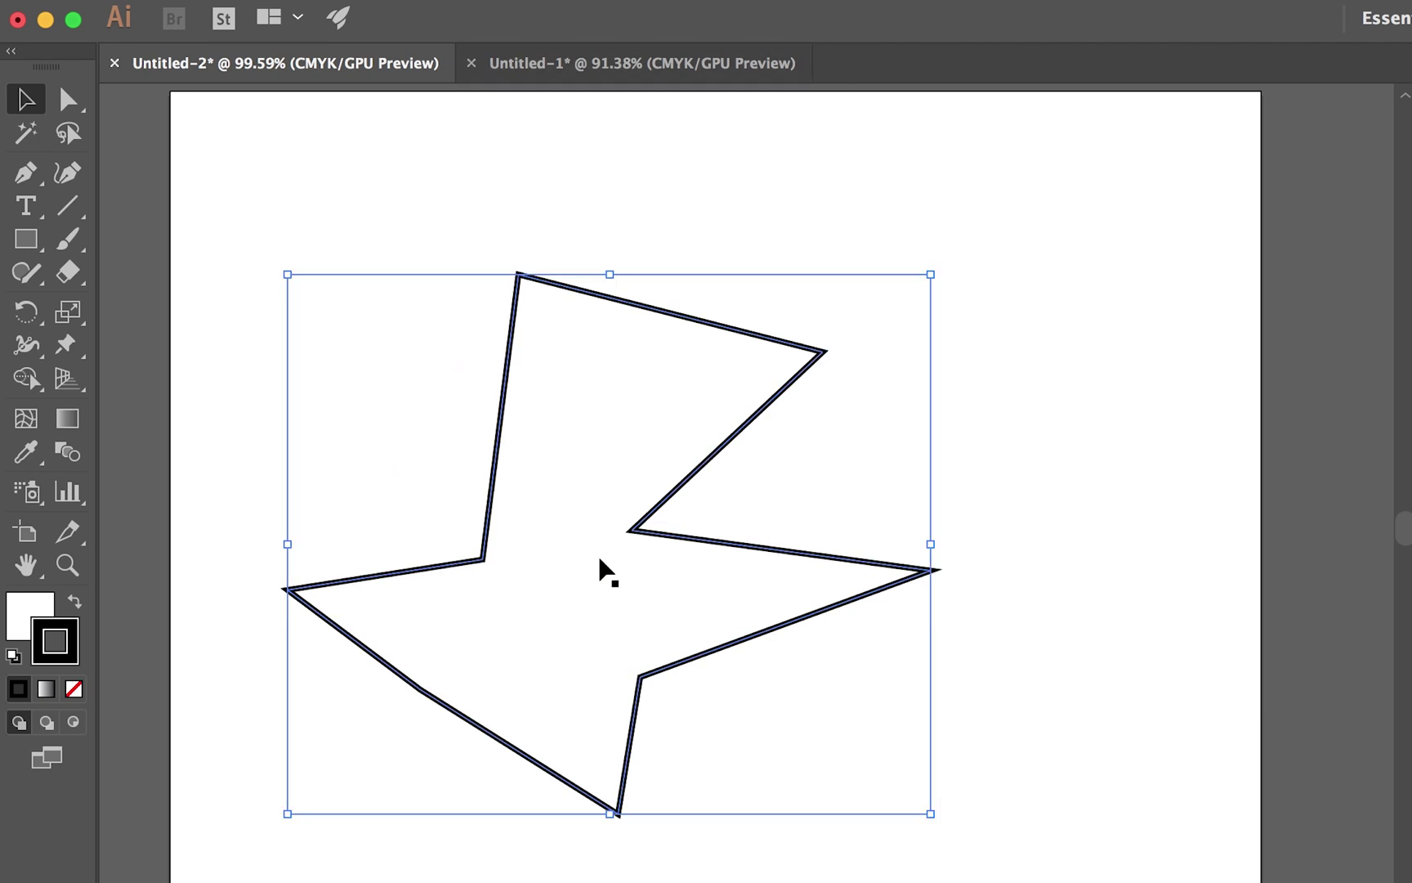
{"action": "left_click_drag", "start_coordinate": [631, 530], "coordinate": [625, 569]}
{"action": "left_click_drag", "start_coordinate": [823, 353], "coordinate": [691, 367]}
- Move the lower-left anchor inward and round only that corner with a large radius
{"action": "key", "text": "super"}
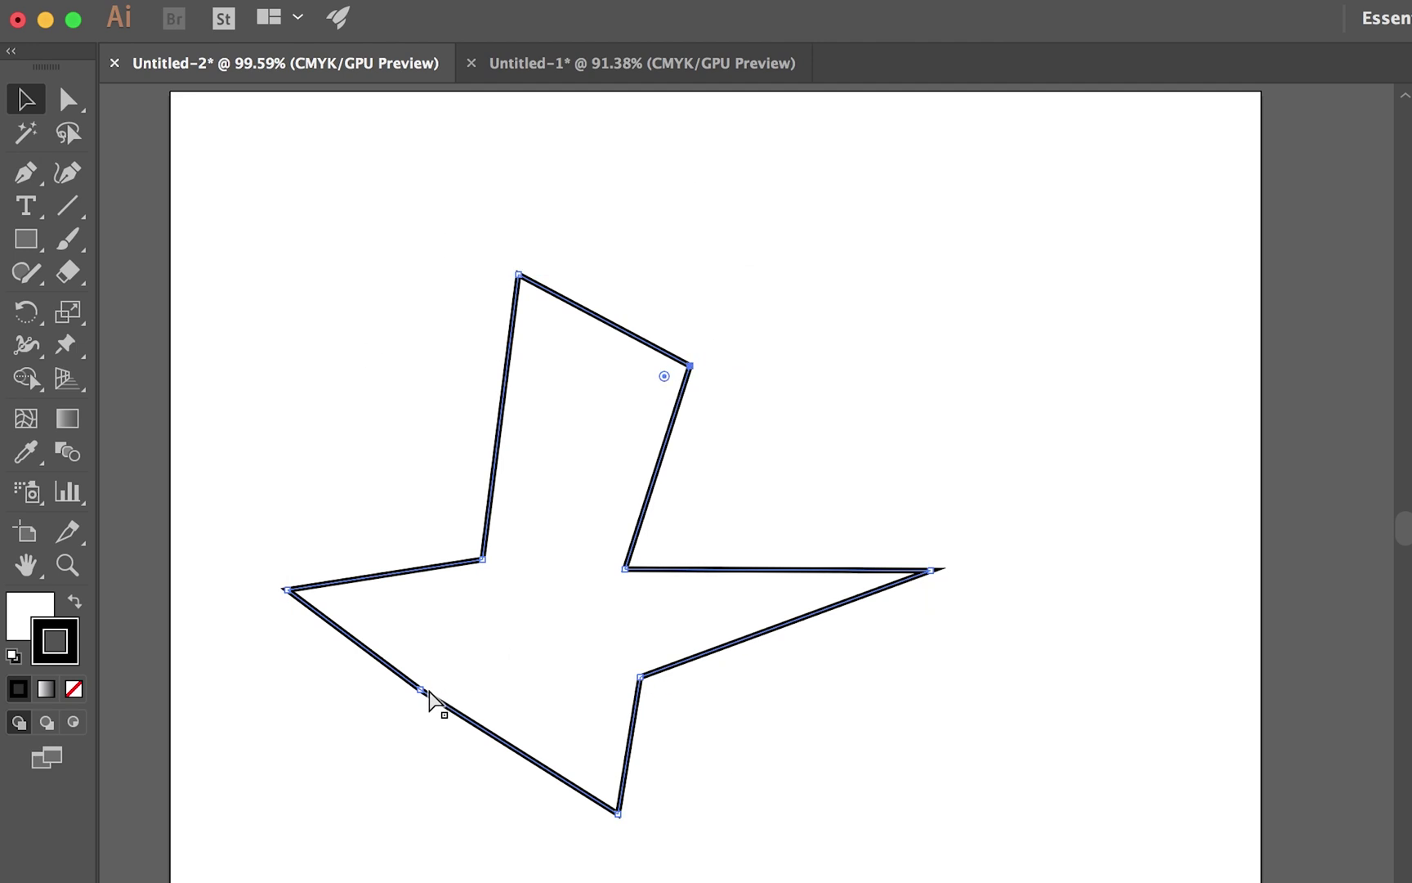
{"action": "left_click_drag", "start_coordinate": [422, 689], "coordinate": [538, 648]}
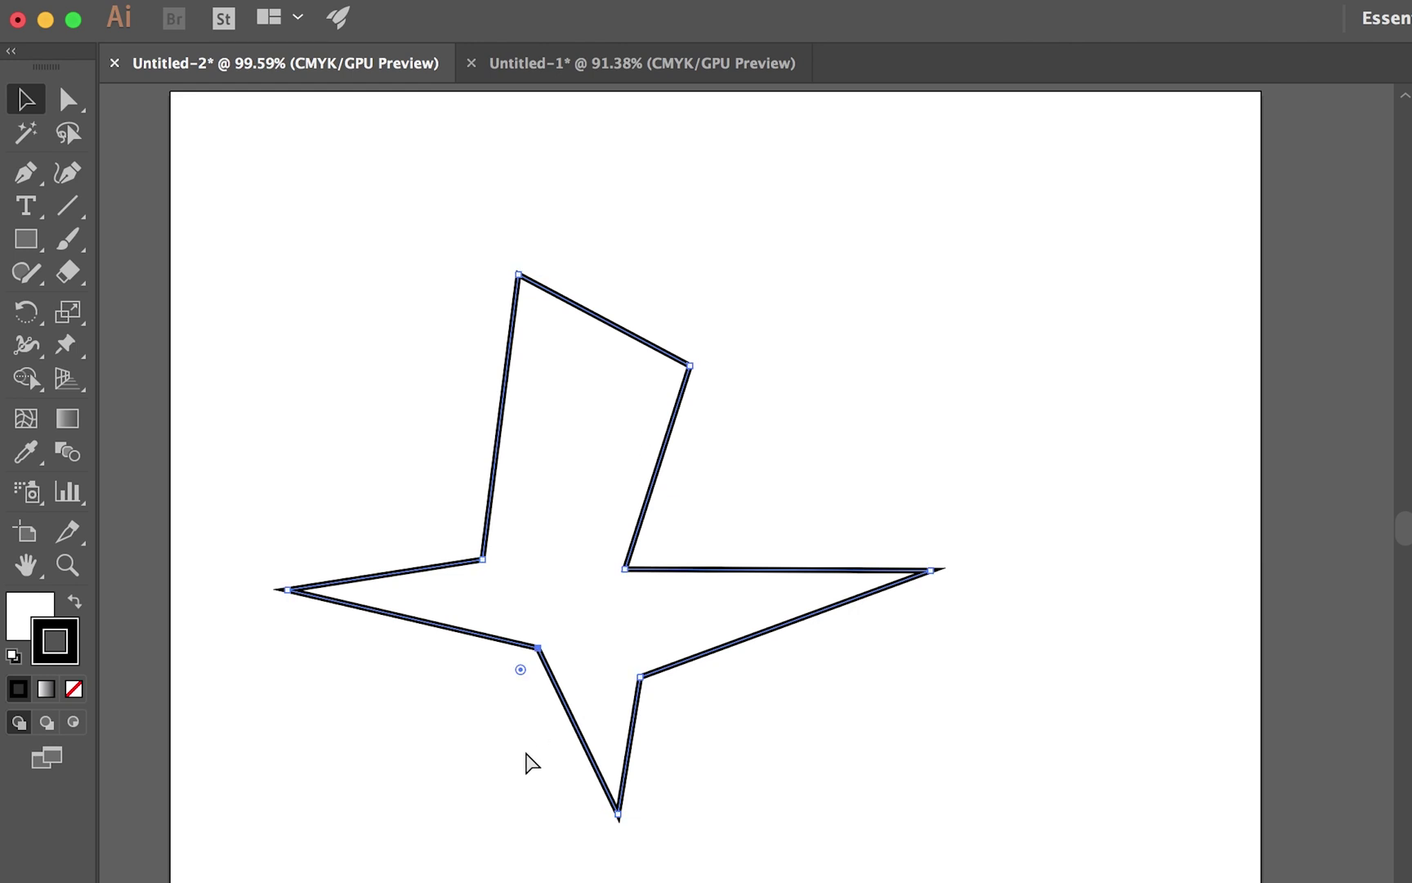
{"action": "left_click_drag", "start_coordinate": [521, 670], "coordinate": [316, 871]}
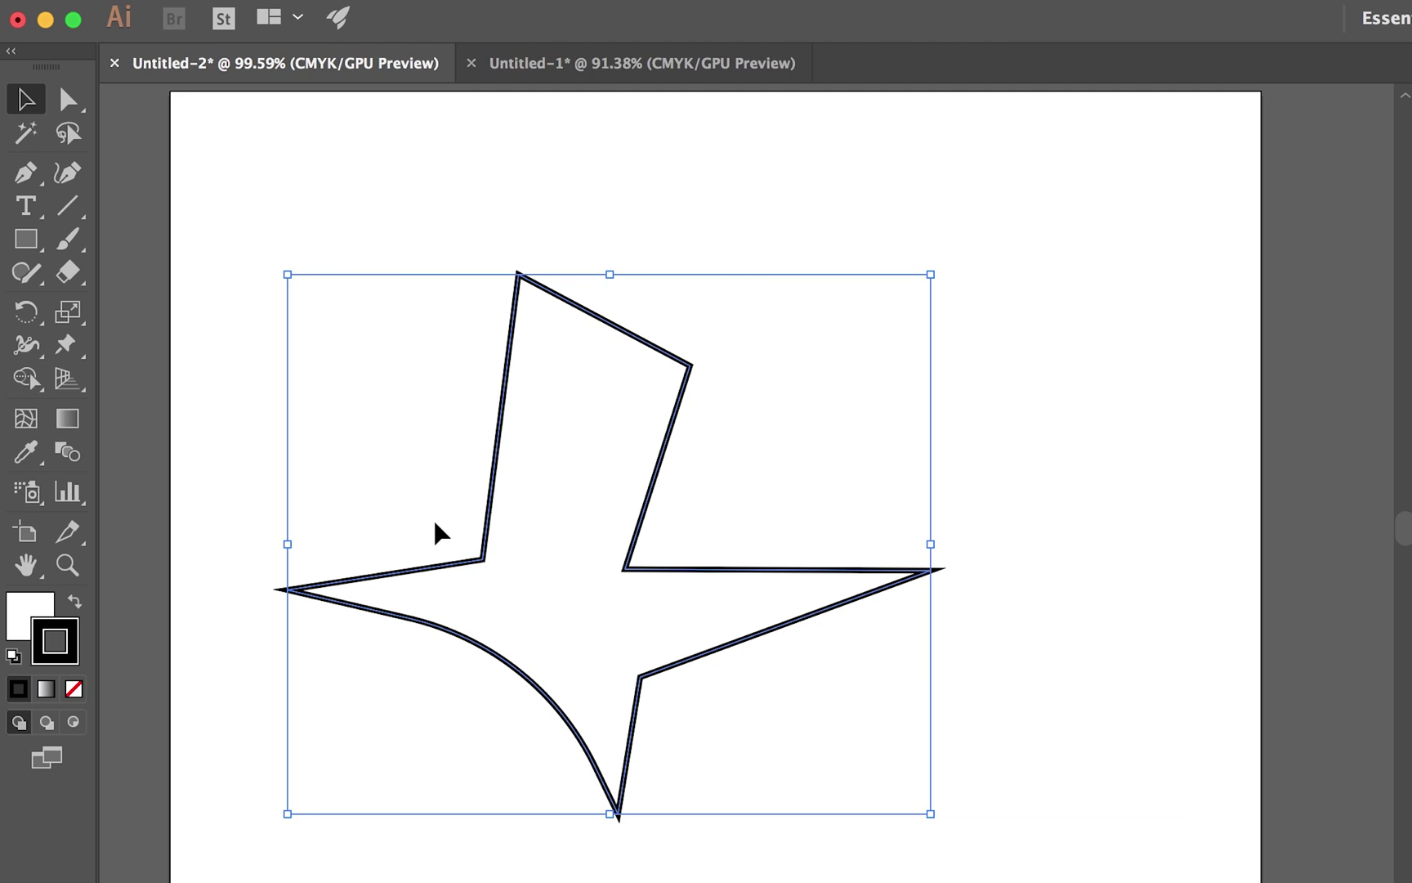
- Delete the reshaped polygon to leave an empty artboard
{"action": "key", "text": "Delete"}
{"action": "left_click", "coordinate": [1069, 178]}
{"action": "left_click_drag", "start_coordinate": [1021, 172], "coordinate": [244, 829]}
{"action": "key", "text": "Delete"}
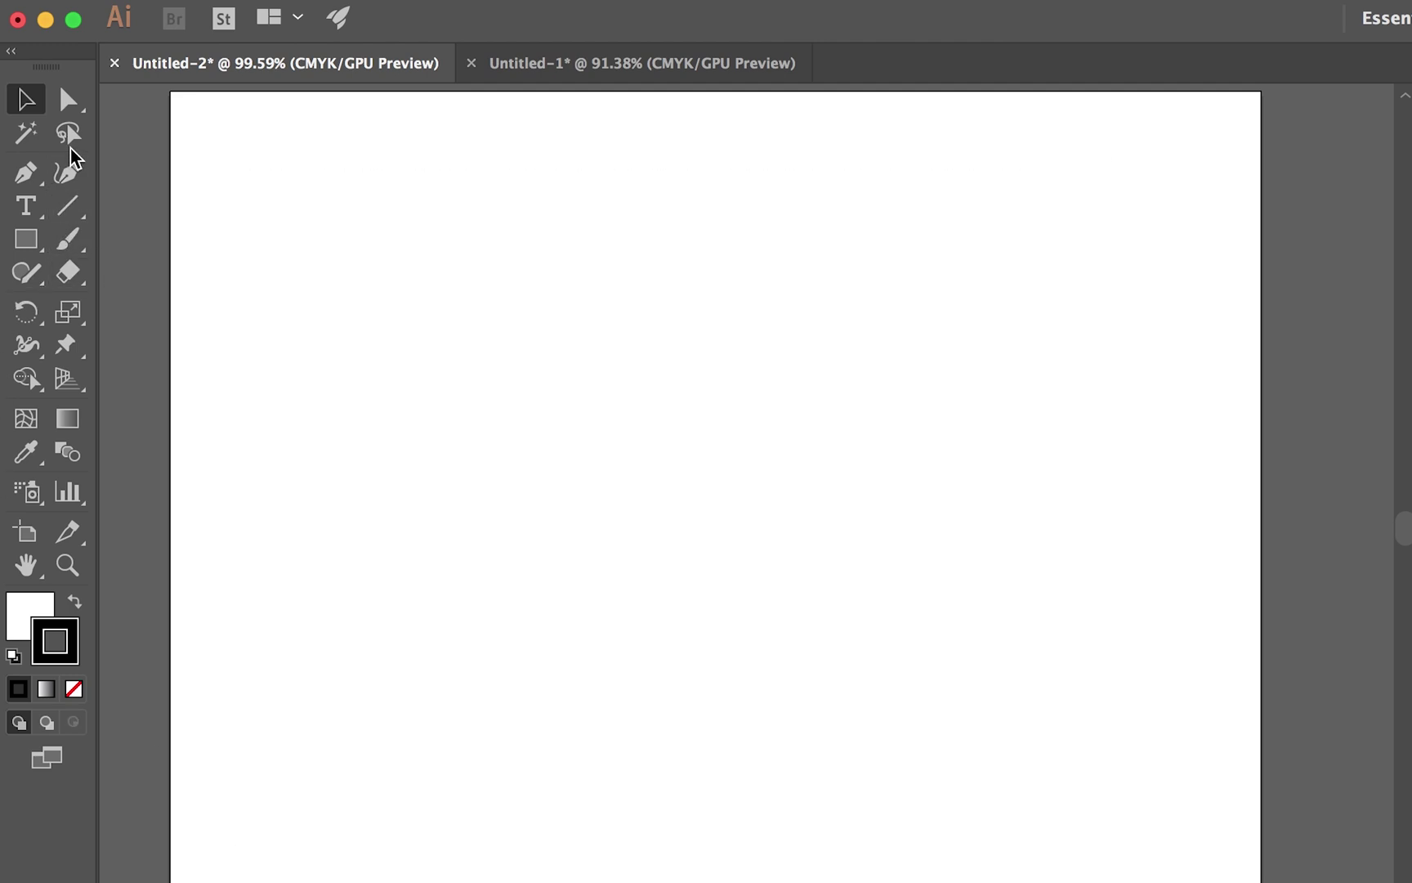
- Start a new path with the Pen tool, placing its first anchor in the left part of the artboard
{"action": "left_click", "coordinate": [26, 182]}
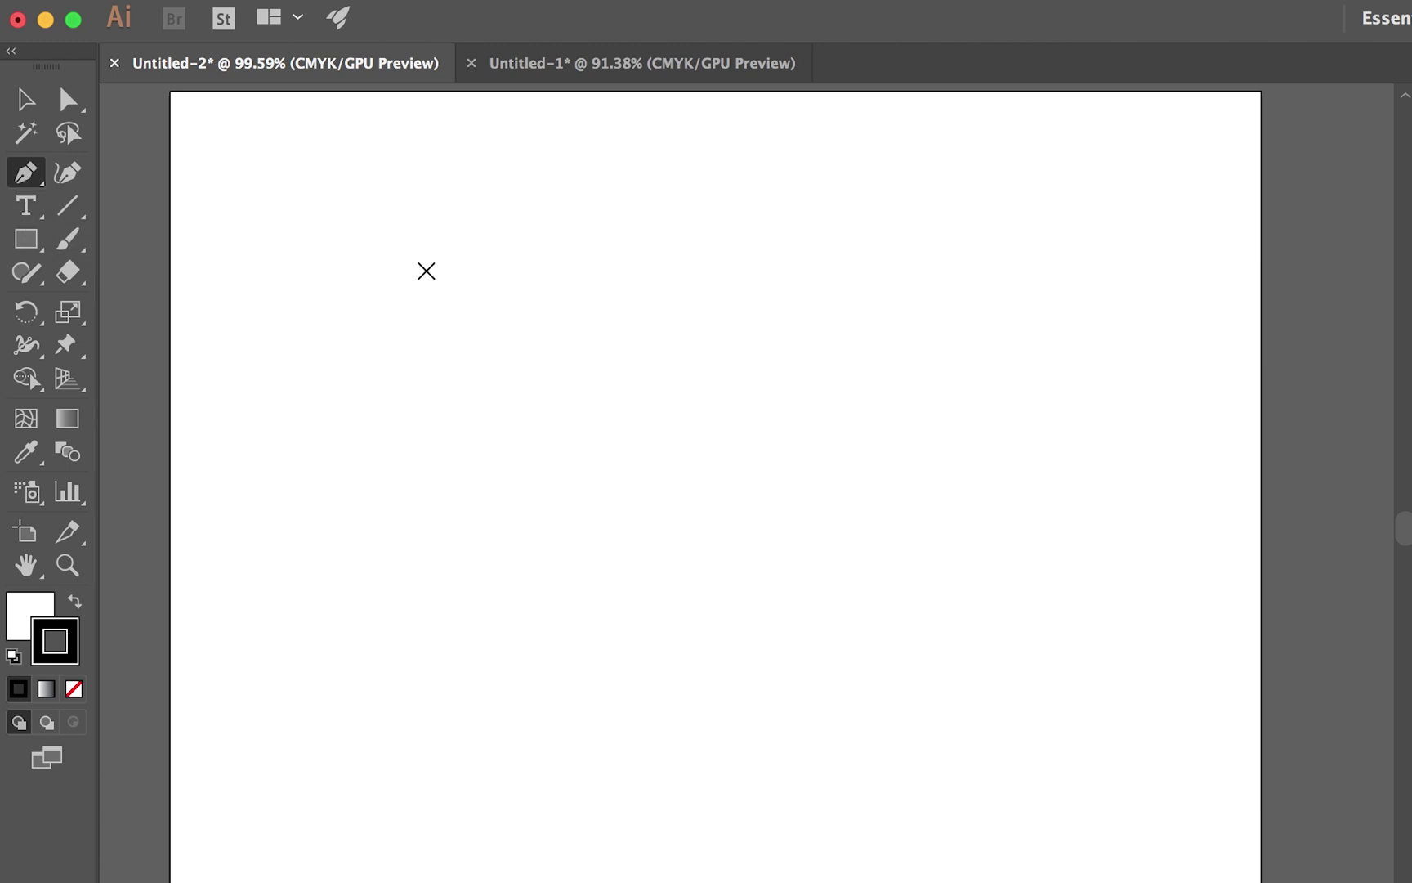
{"action": "left_click", "coordinate": [401, 414]}
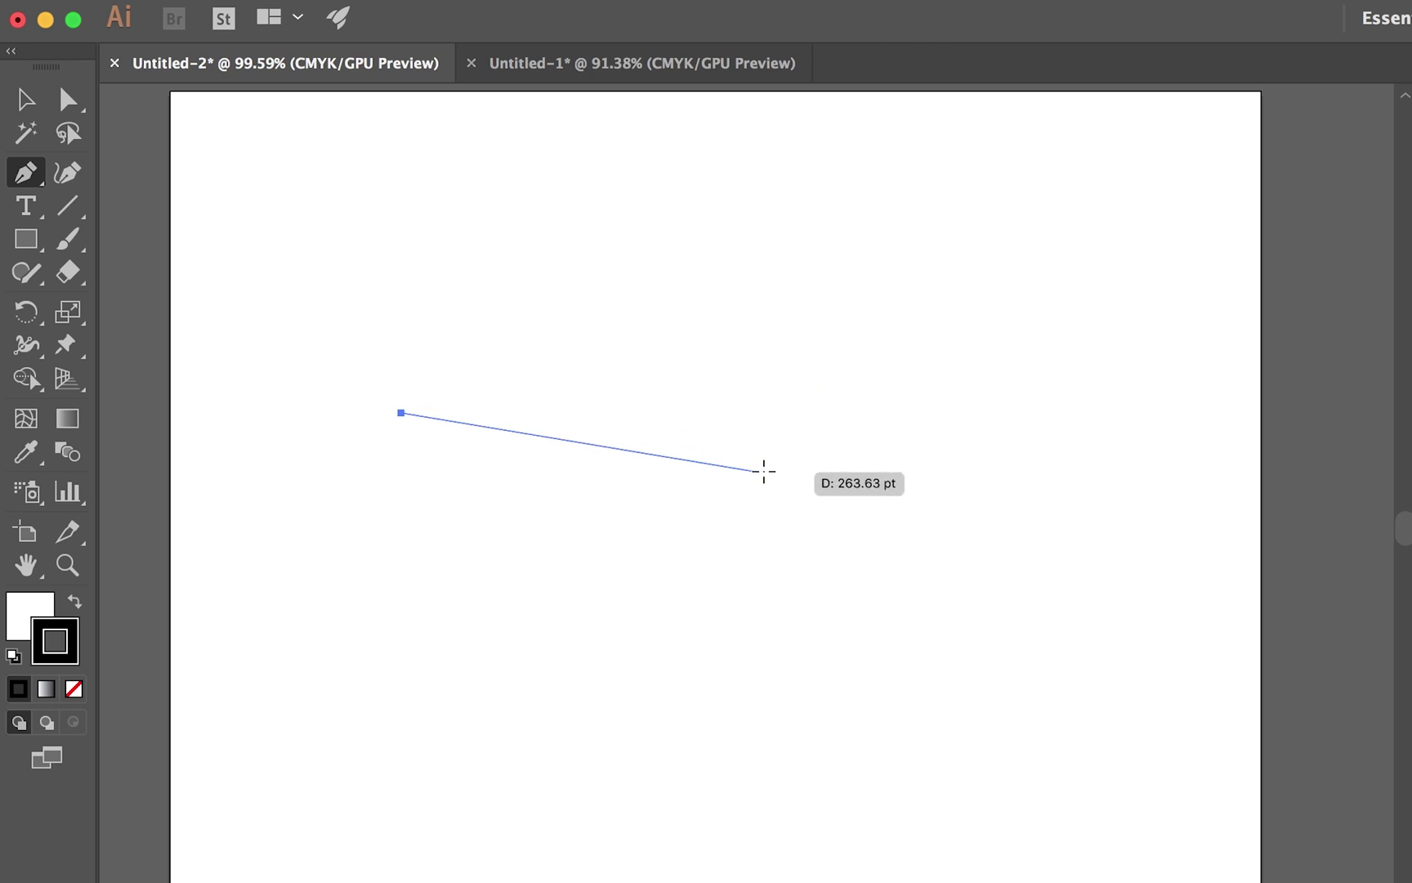
{"action": "left_click_drag", "start_coordinate": [764, 469], "coordinate": [924, 685]}
{"action": "left_click_drag", "start_coordinate": [858, 687], "coordinate": [857, 693]}
{"action": "key", "text": "super+z"}
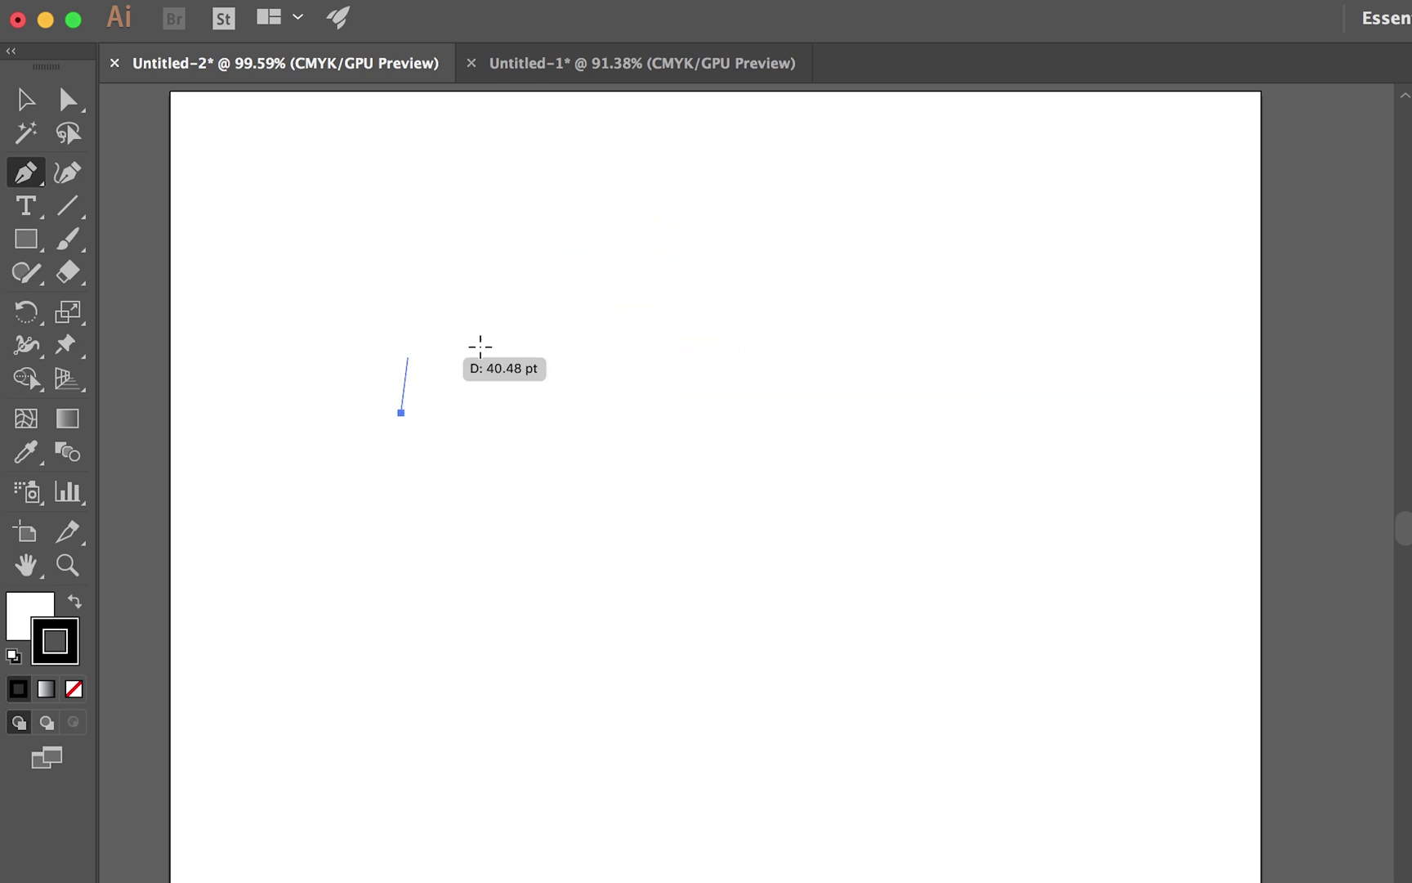
- Draw an arch to the right and a second curve bulging back to the left, removing the outgoing handle at each end anchor
{"action": "mouse_move", "coordinate": [773, 419]}
{"action": "left_mouse_down"}
{"action": "mouse_move", "coordinate": [933, 656]}
{"action": "mouse_move", "coordinate": [810, 709]}
{"action": "mouse_move", "coordinate": [981, 665]}
{"action": "mouse_move", "coordinate": [1013, 634]}
{"action": "mouse_move", "coordinate": [862, 661]}
{"action": "mouse_move", "coordinate": [956, 590]}
{"action": "mouse_move", "coordinate": [927, 603]}
{"action": "mouse_move", "coordinate": [991, 582]}
{"action": "mouse_move", "coordinate": [956, 610]}
{"action": "mouse_move", "coordinate": [995, 609]}
{"action": "mouse_move", "coordinate": [983, 612]}
{"action": "left_mouse_up"}
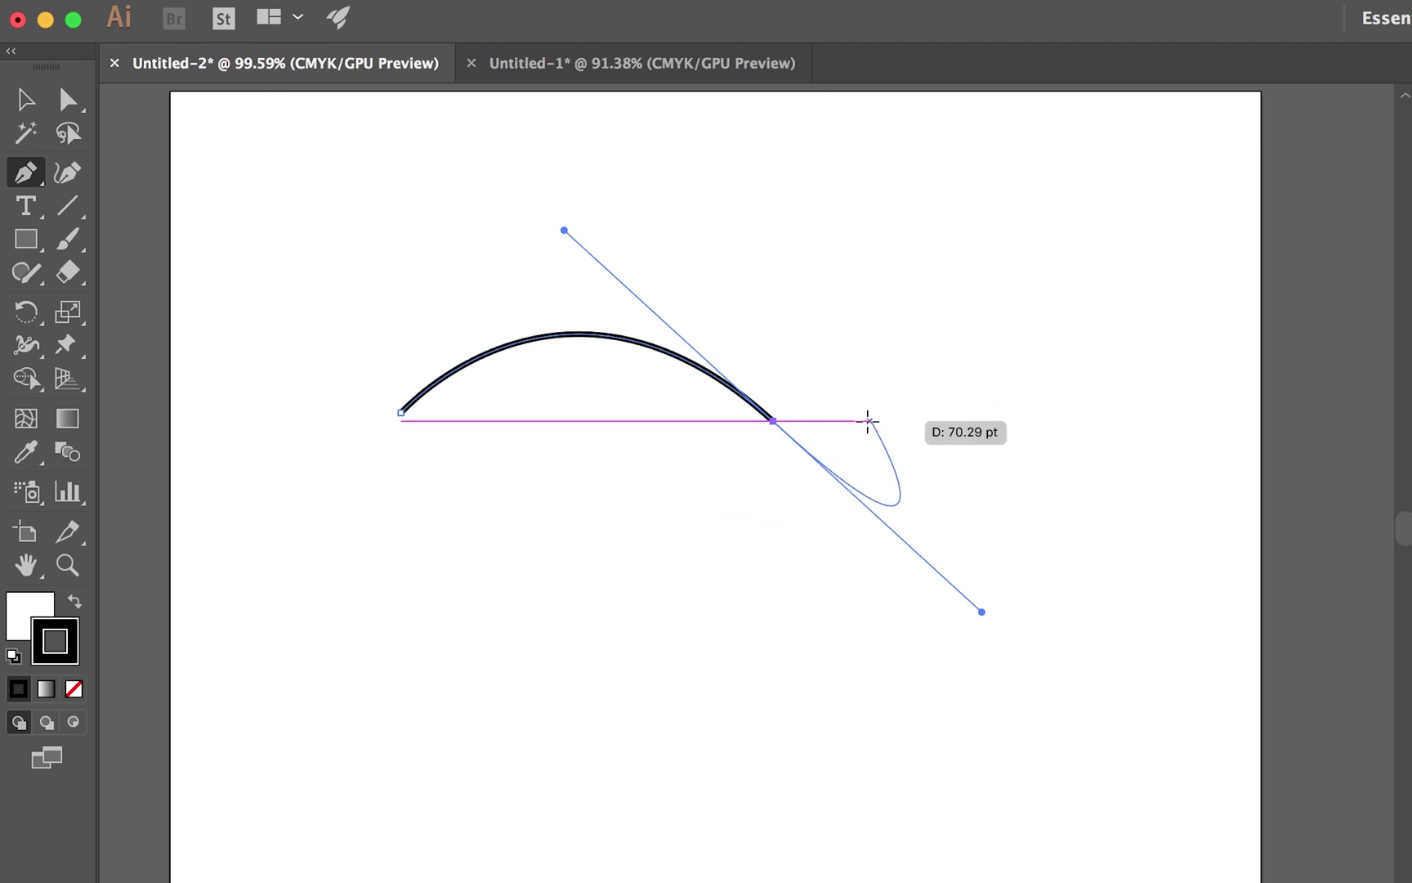
{"action": "left_click", "coordinate": [774, 422]}
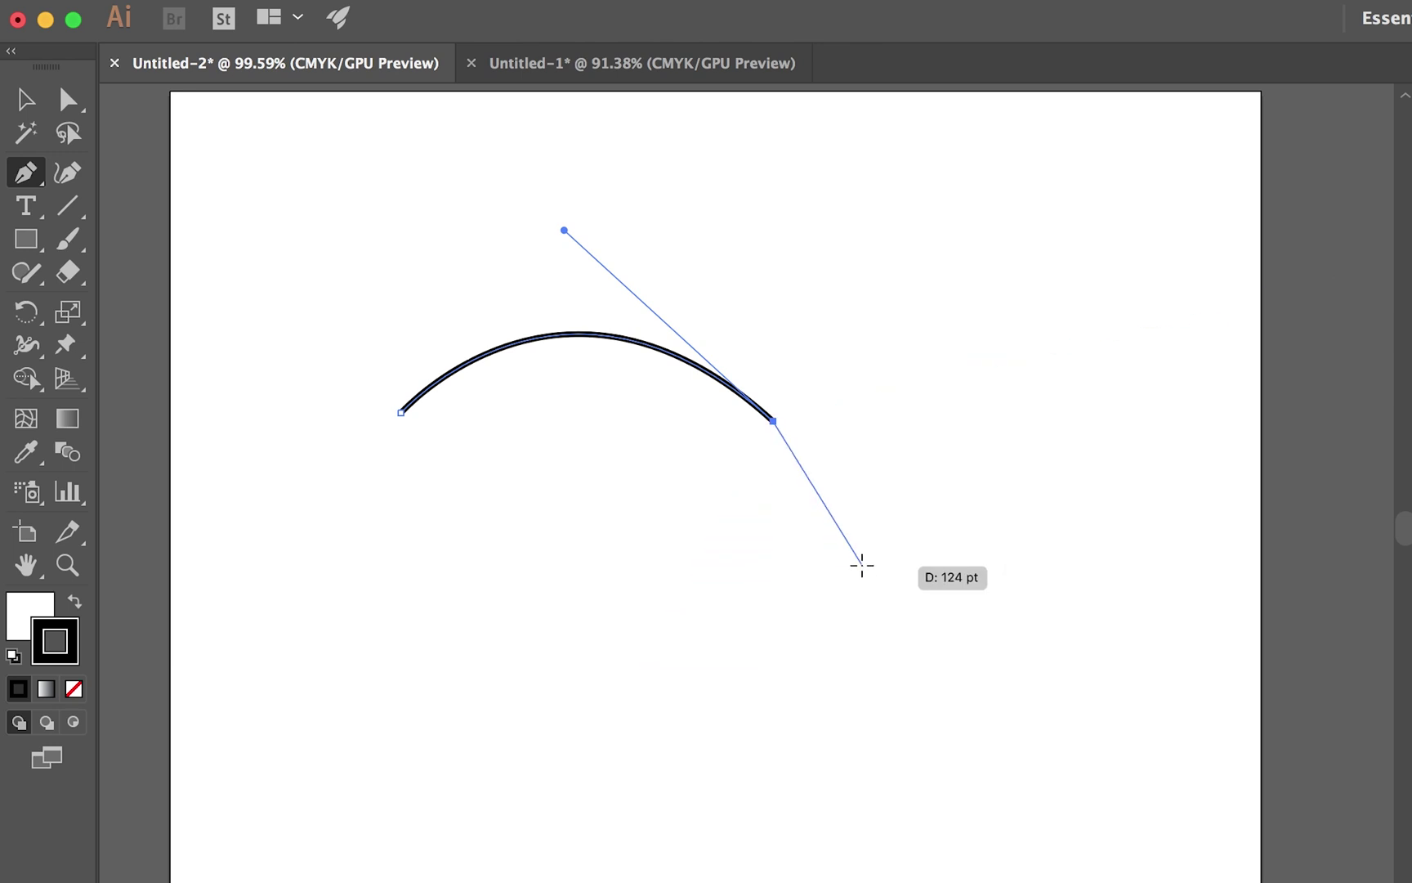
{"action": "left_click", "coordinate": [587, 557]}
{"action": "left_click_drag", "start_coordinate": [588, 556], "coordinate": [906, 699]}
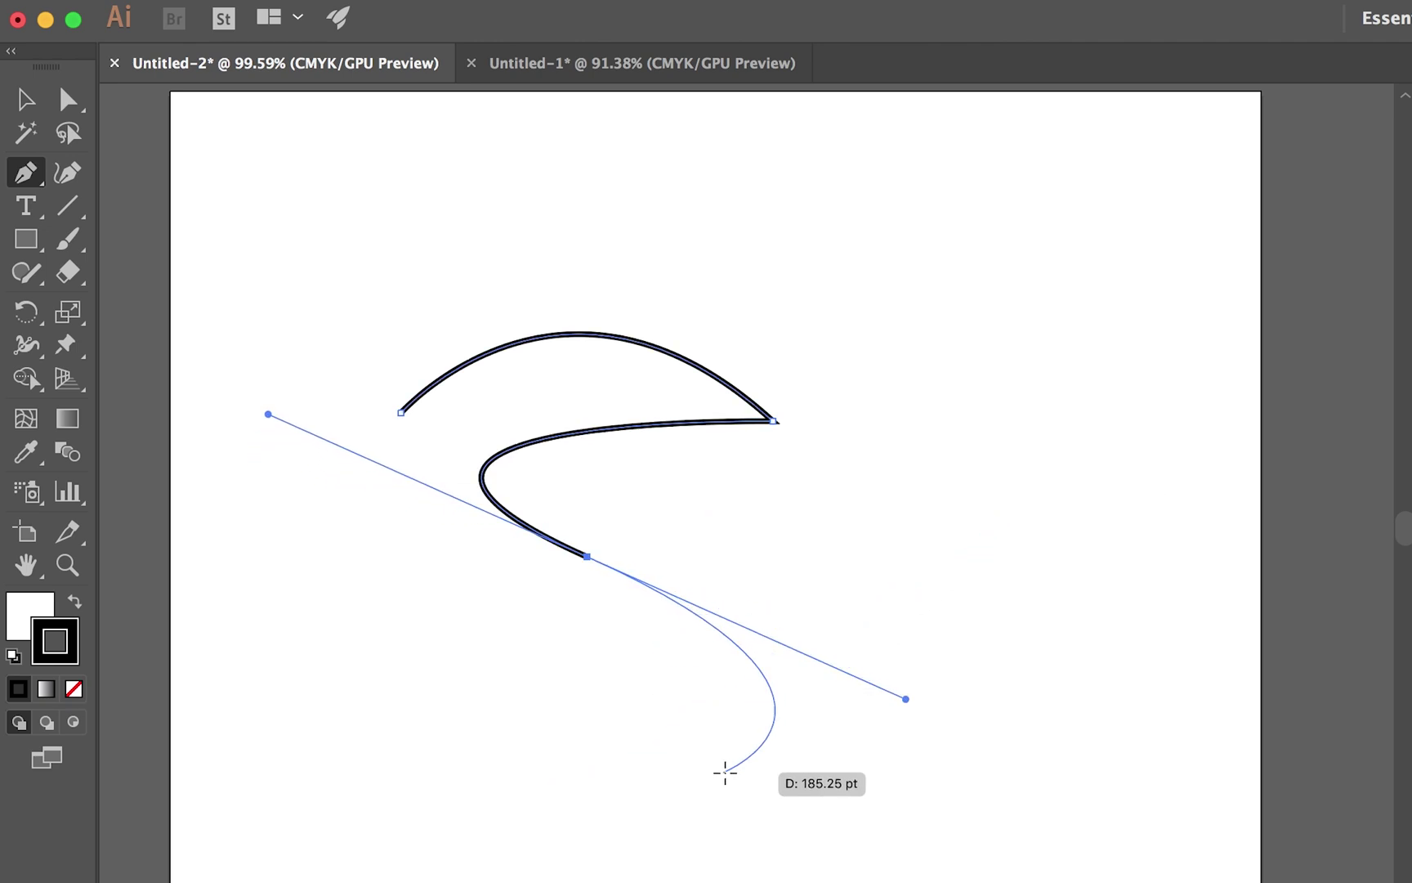
{"action": "left_click", "coordinate": [588, 557]}
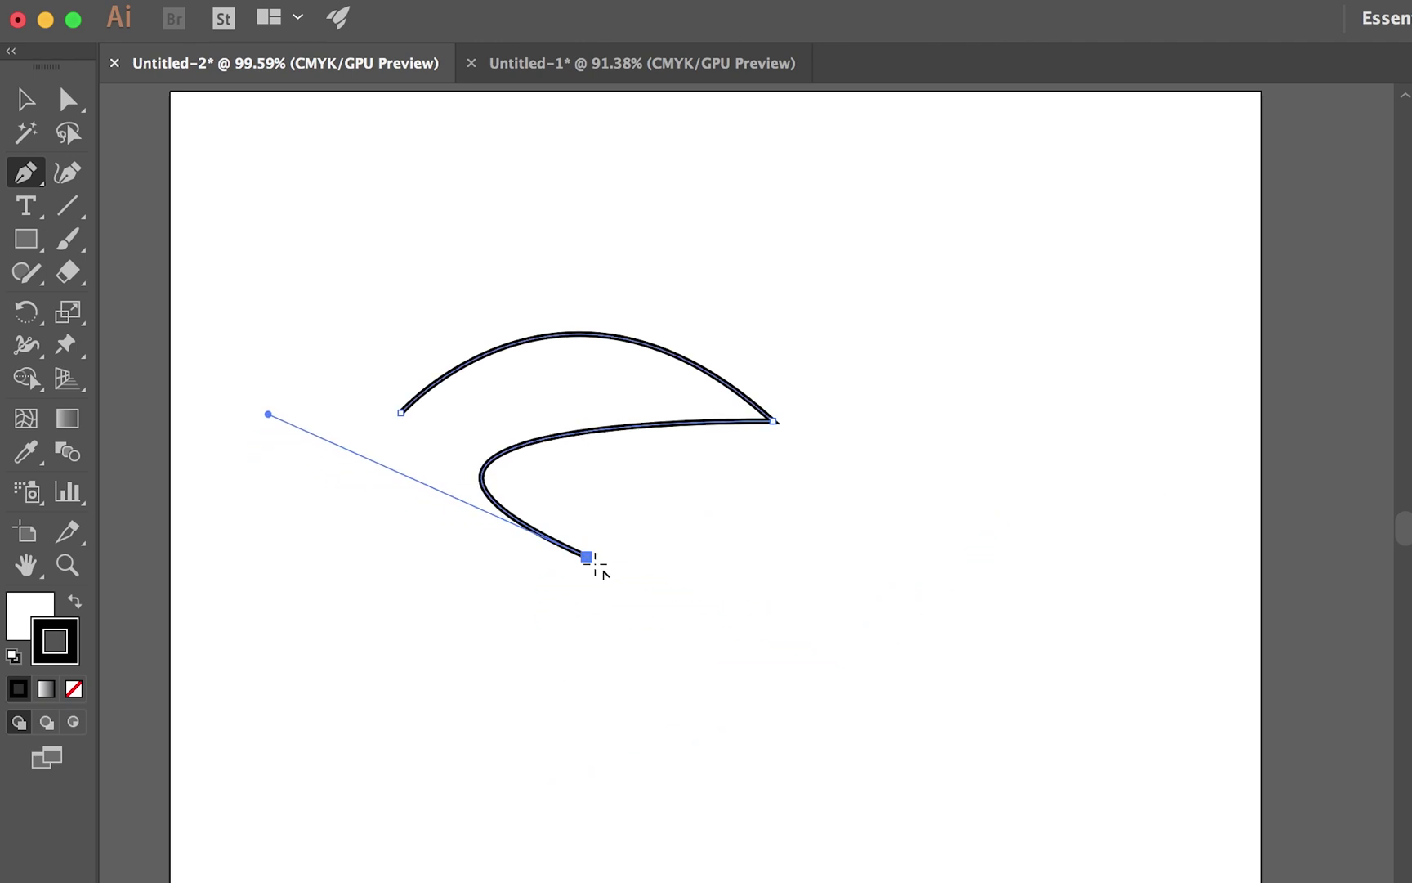
- Extend the path with five straight segments running right, down, back left, up and out to a lower-left point
{"action": "left_click", "coordinate": [905, 488]}
{"action": "left_click", "coordinate": [865, 745]}
{"action": "left_click", "coordinate": [557, 697]}
{"action": "left_click", "coordinate": [523, 595]}
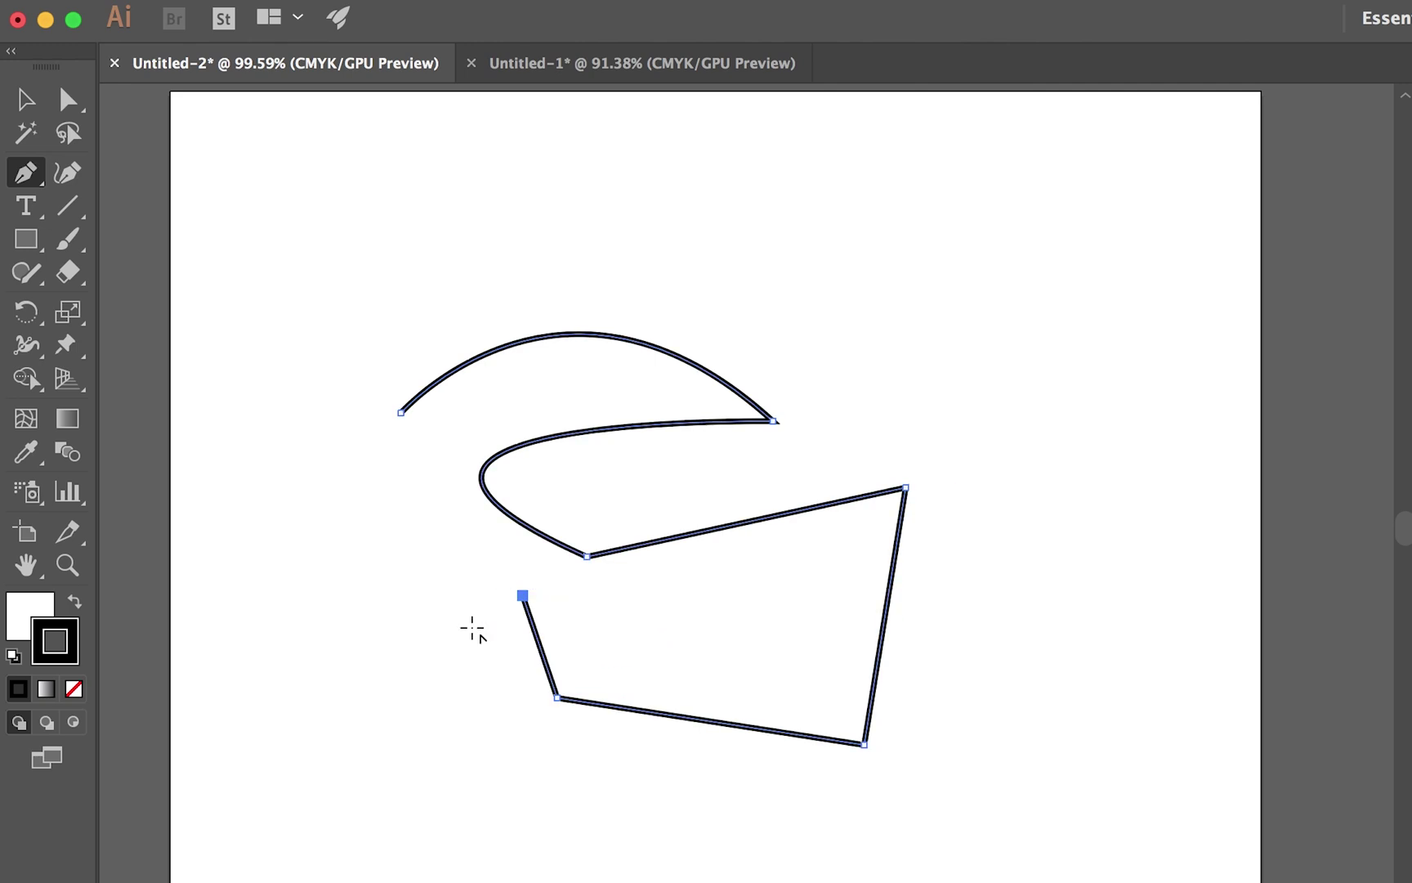
{"action": "left_click", "coordinate": [349, 703]}
- Add a small curve up from the lower-left point, remove its outgoing handle, and close the path with a straight segment
{"action": "left_click_drag", "start_coordinate": [376, 562], "coordinate": [290, 533]}
{"action": "left_click", "coordinate": [377, 563]}
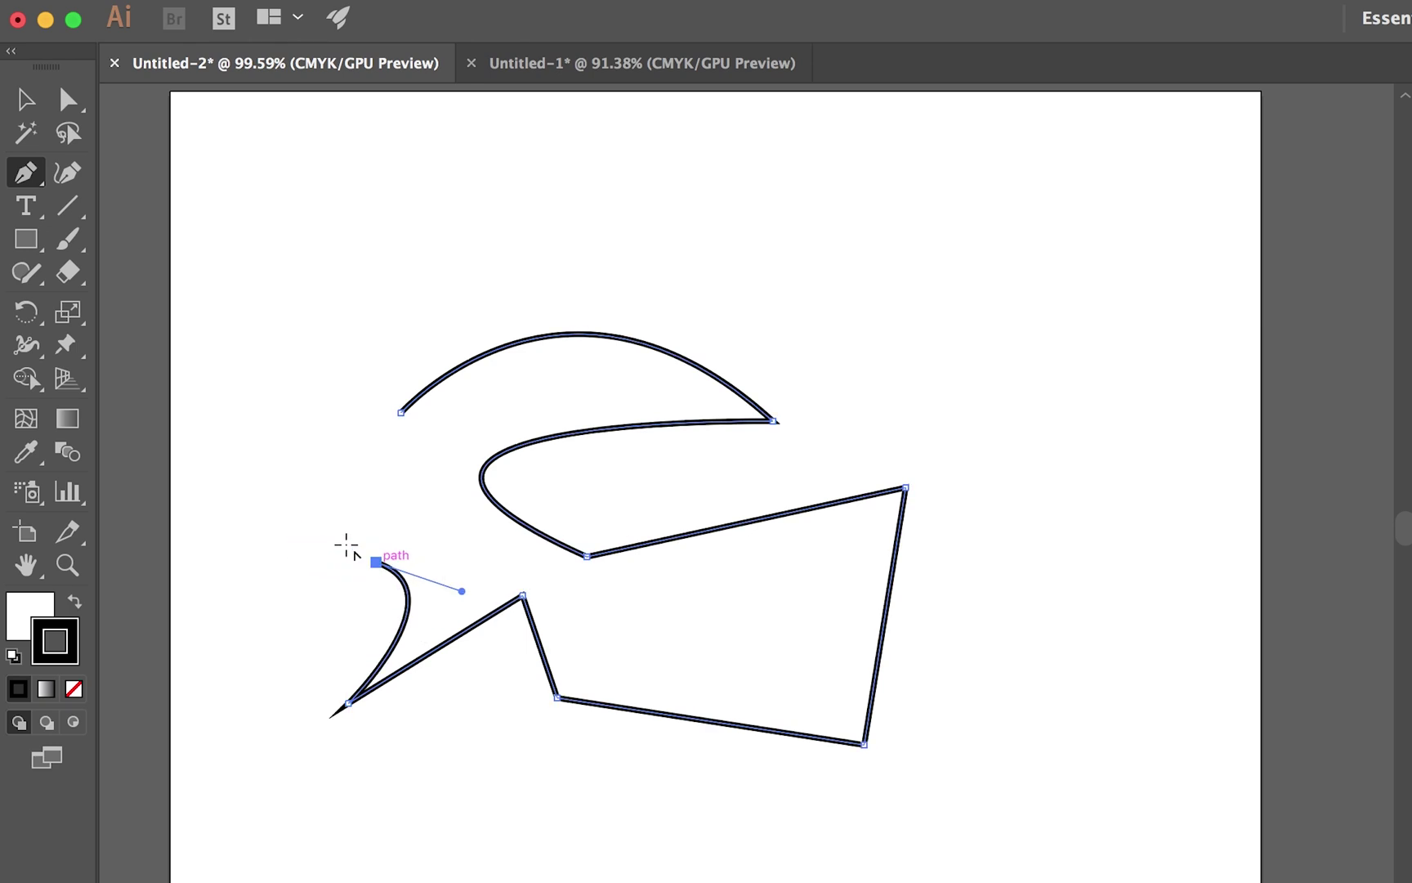
{"action": "left_click", "coordinate": [400, 413]}
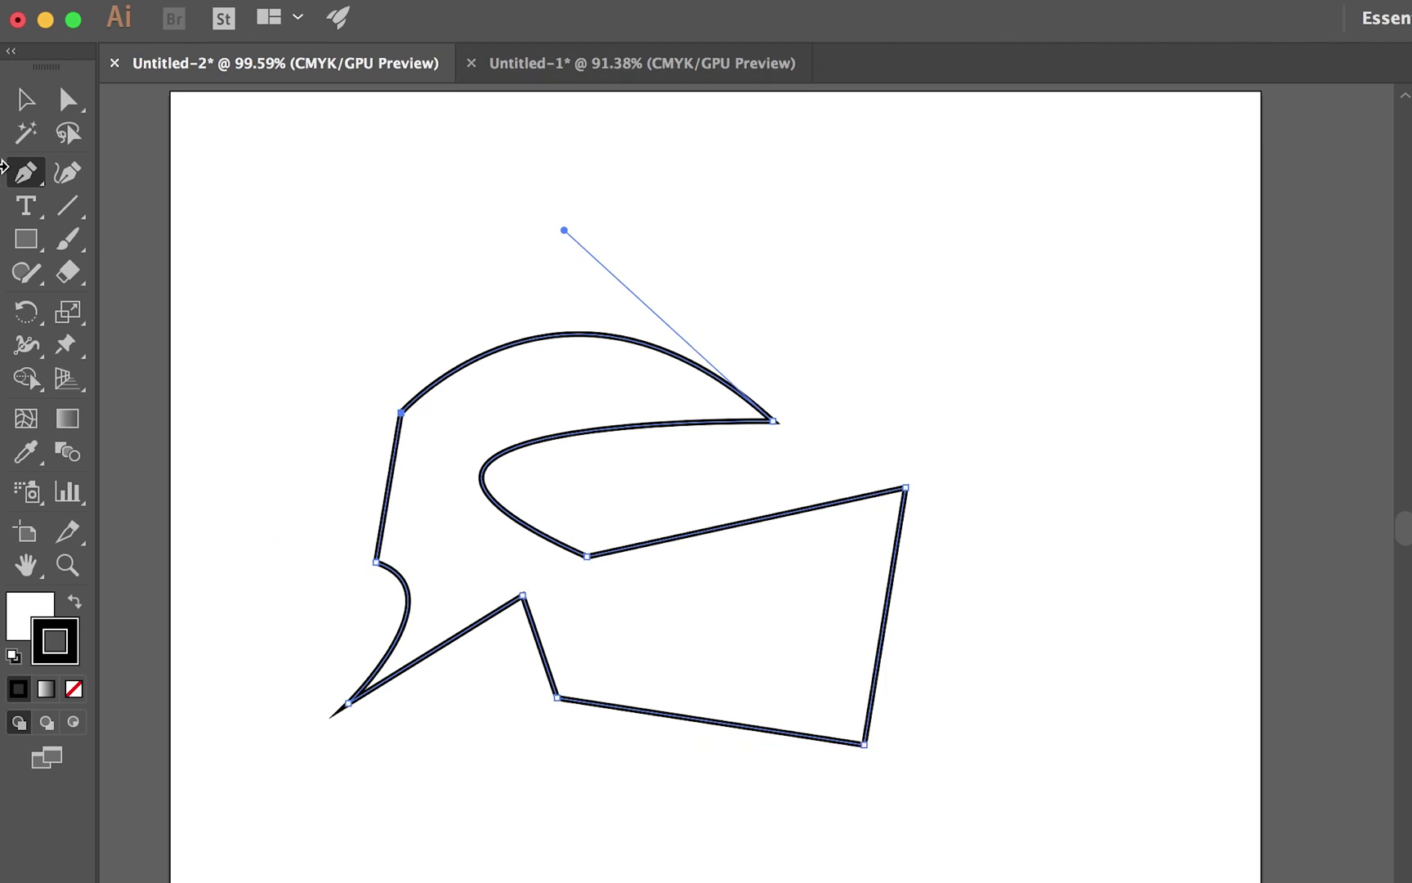
{"action": "left_click", "coordinate": [26, 98]}
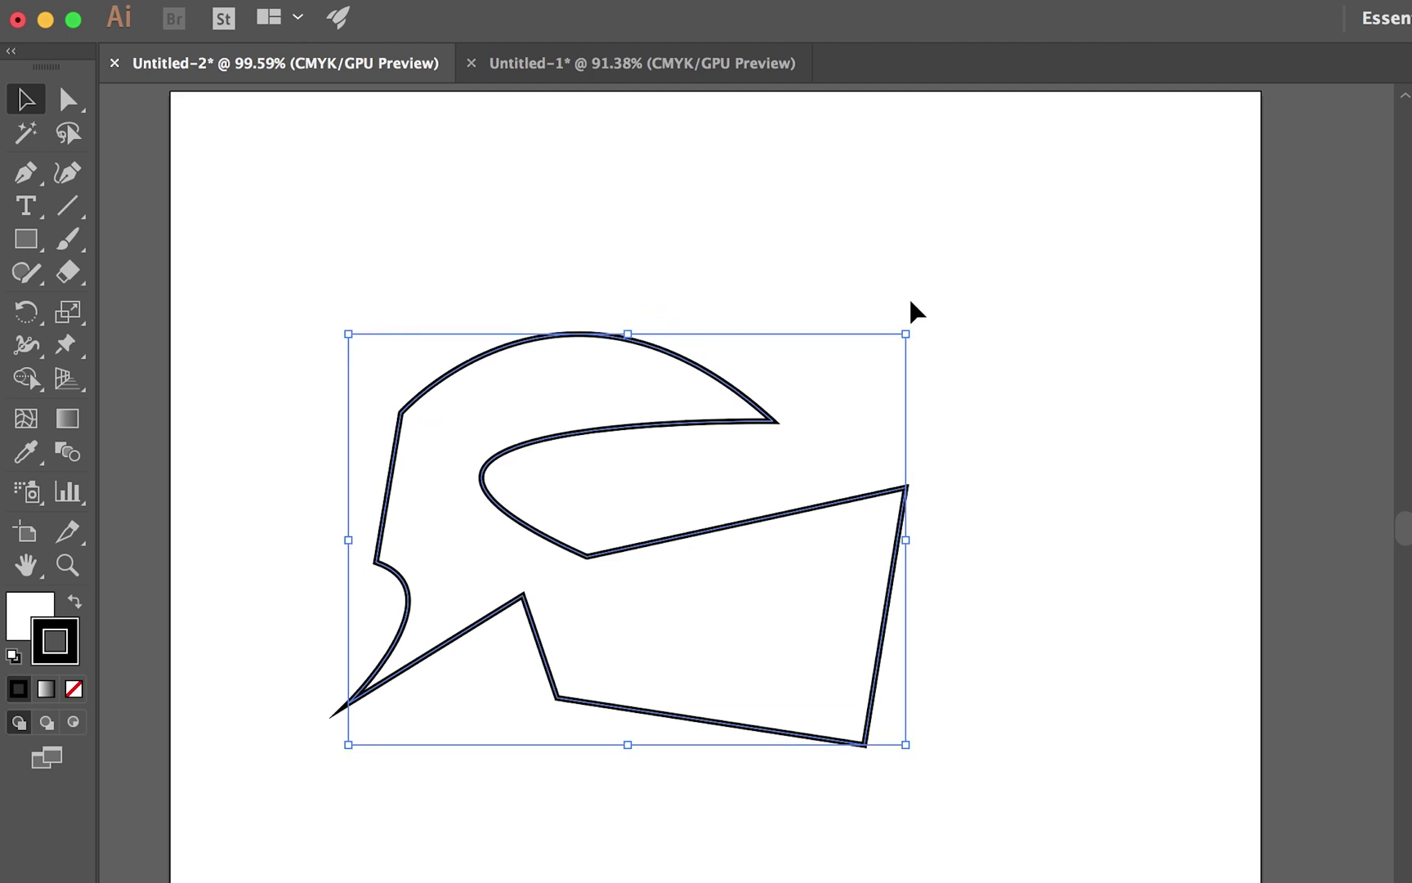
- Enlarge the closed shape outward from its upper-right corner, keeping its lower-left corner in place, and deselect it
{"action": "left_click_drag", "start_coordinate": [913, 336], "coordinate": [1036, 256]}
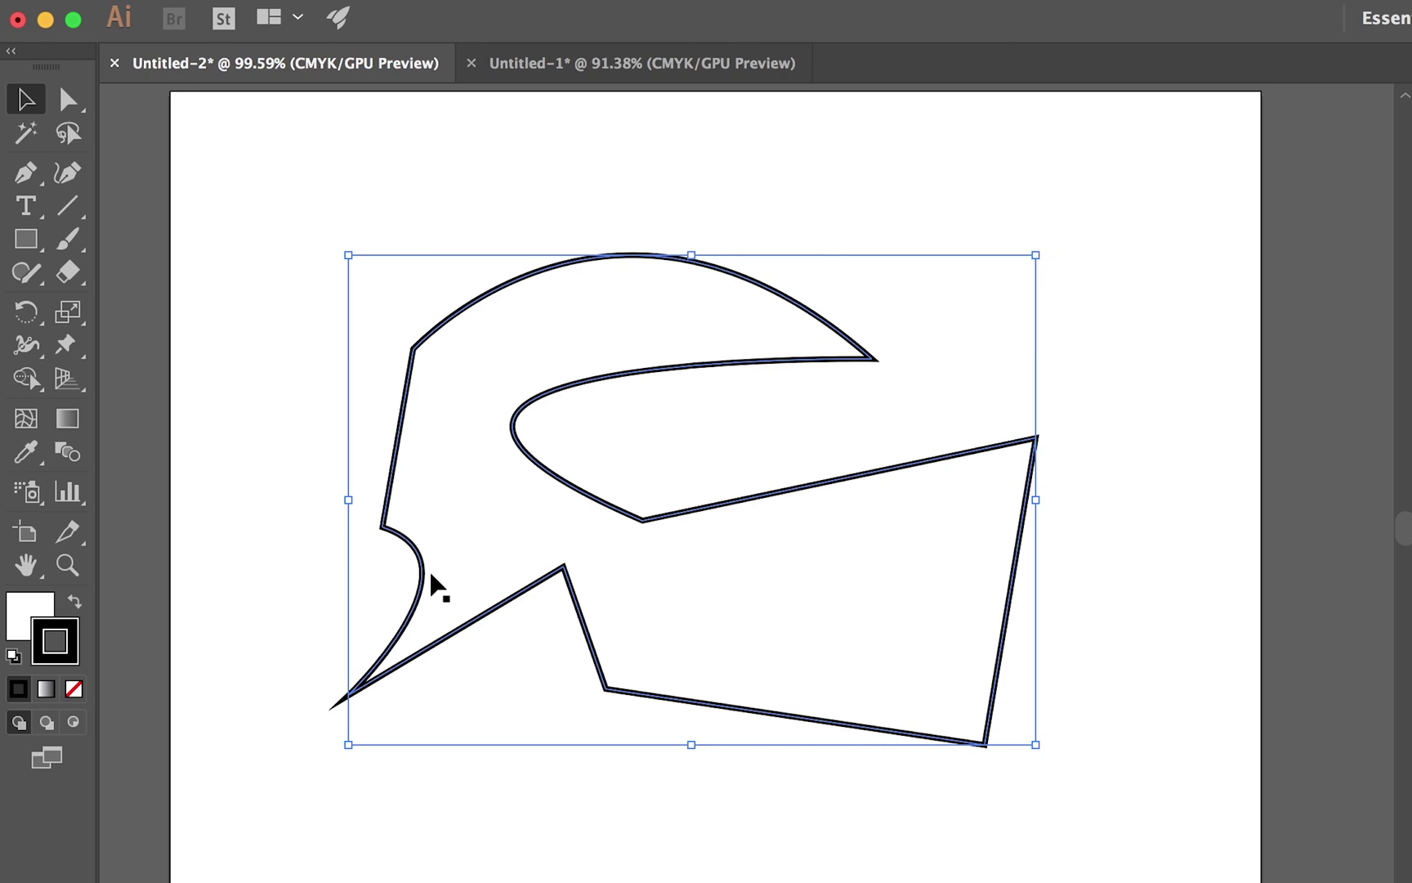
{"action": "left_click", "coordinate": [1135, 433]}
{"action": "scroll", "coordinate": [662, 387], "scroll_direction": "up", "scroll_amount": 2}
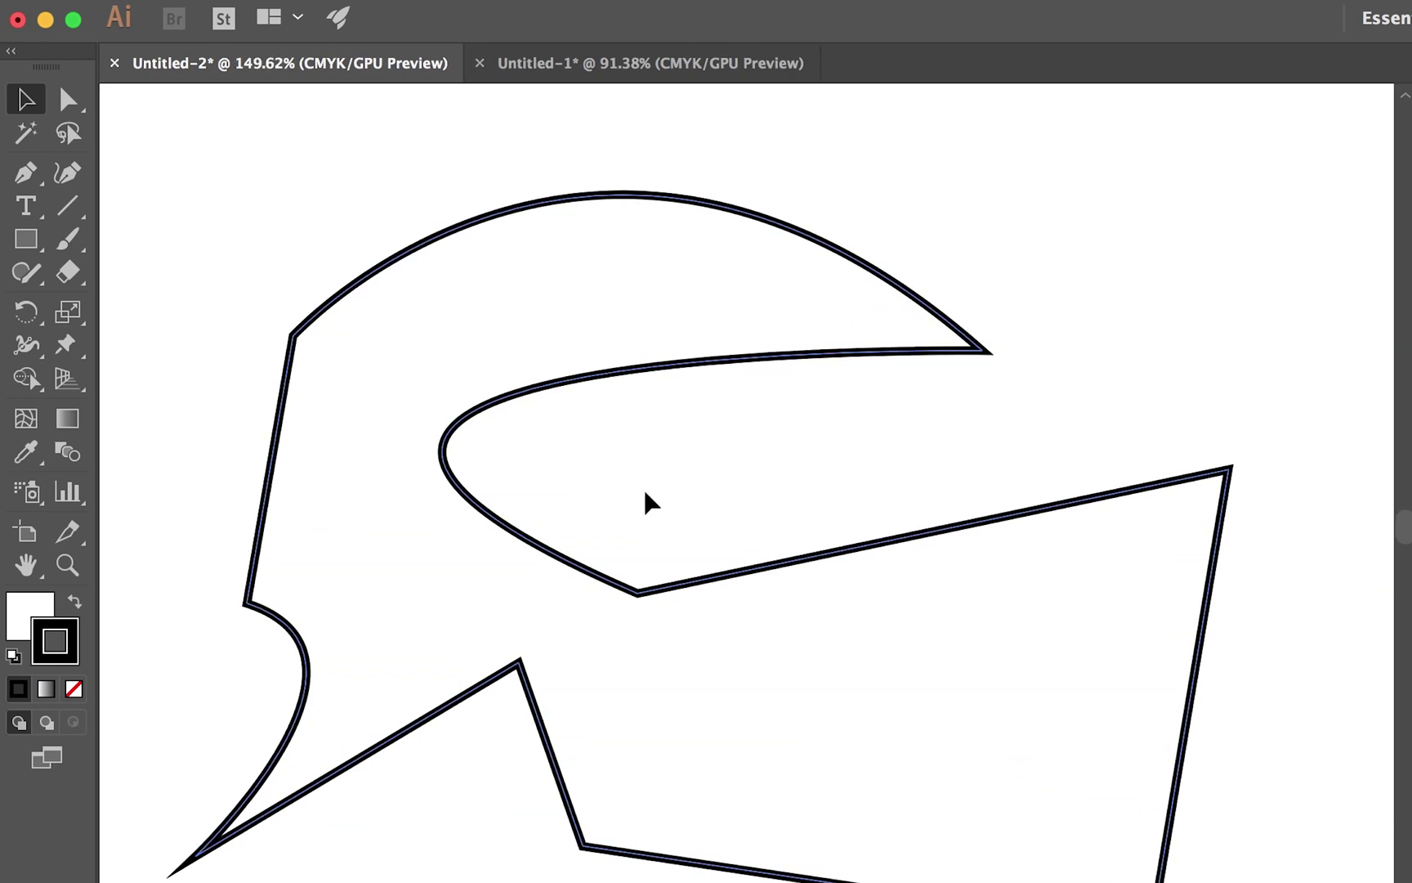
- Delete the anchor between the left edge and the small curve, and undo the further deletion of the lower-left tip anchor
{"action": "left_click", "coordinate": [443, 460]}
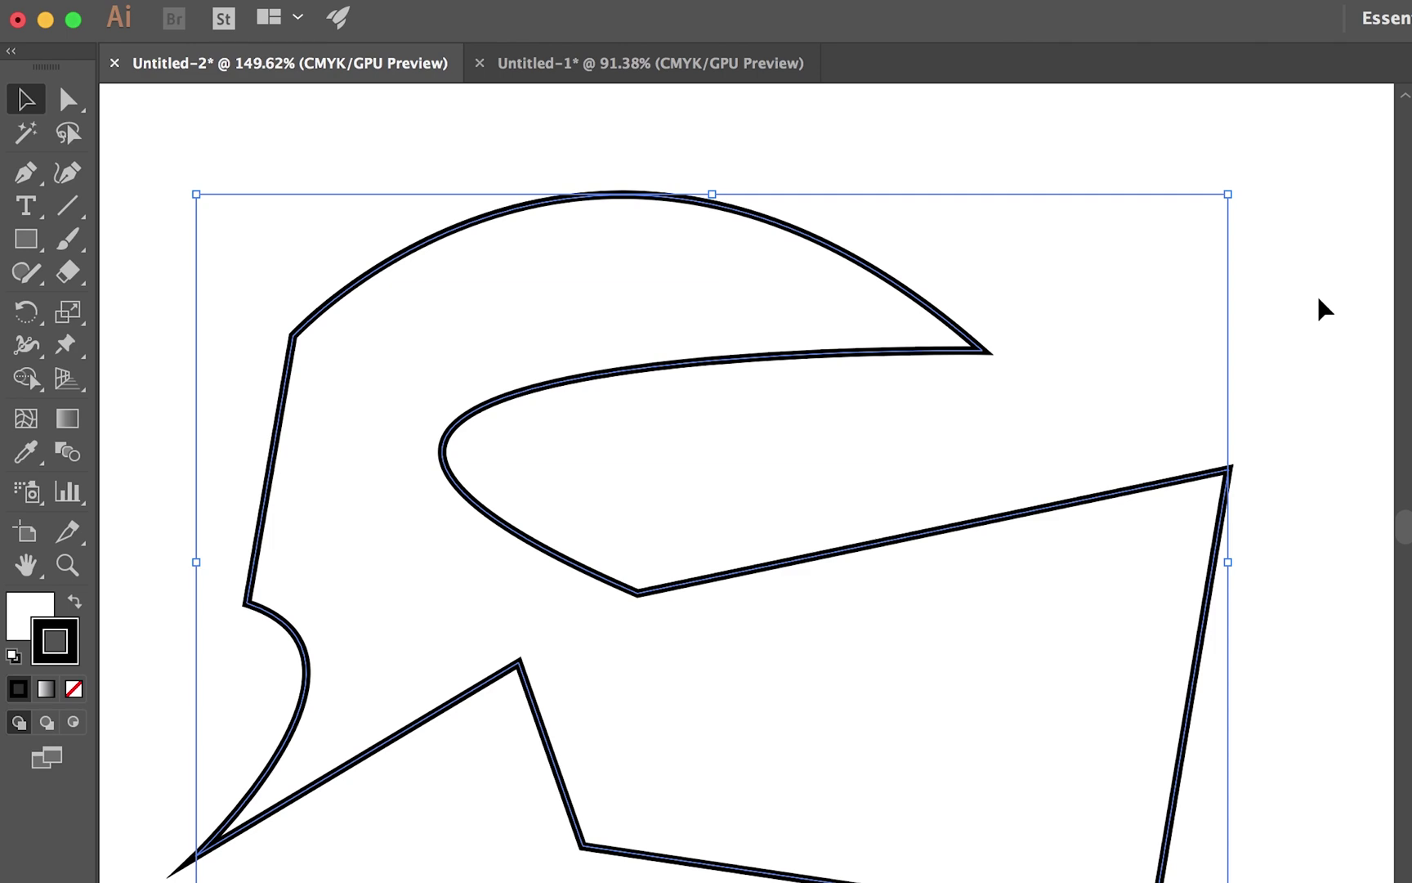
{"action": "left_click", "coordinate": [23, 174]}
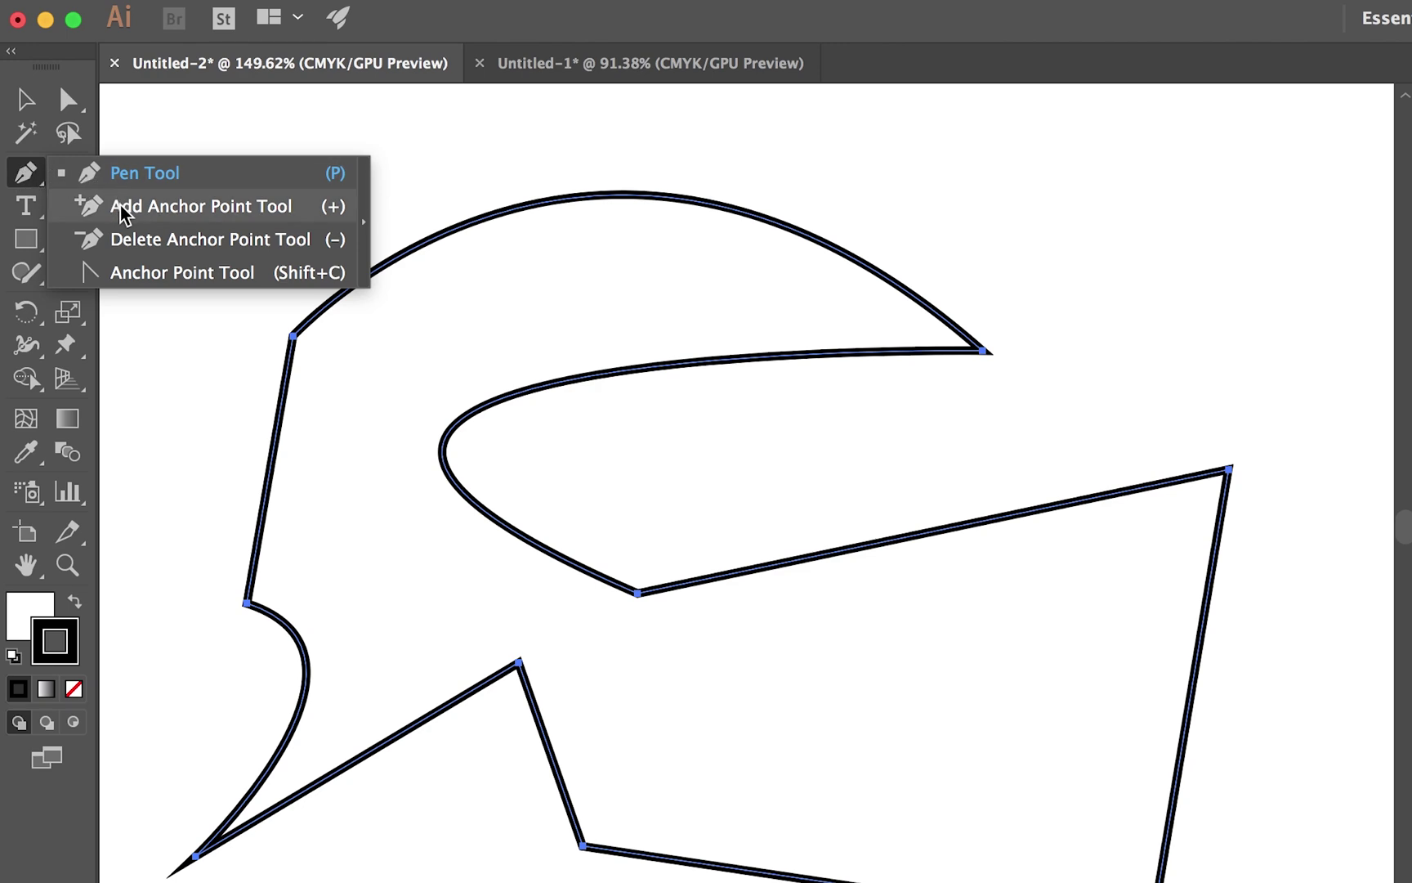
{"action": "left_click", "coordinate": [119, 241]}
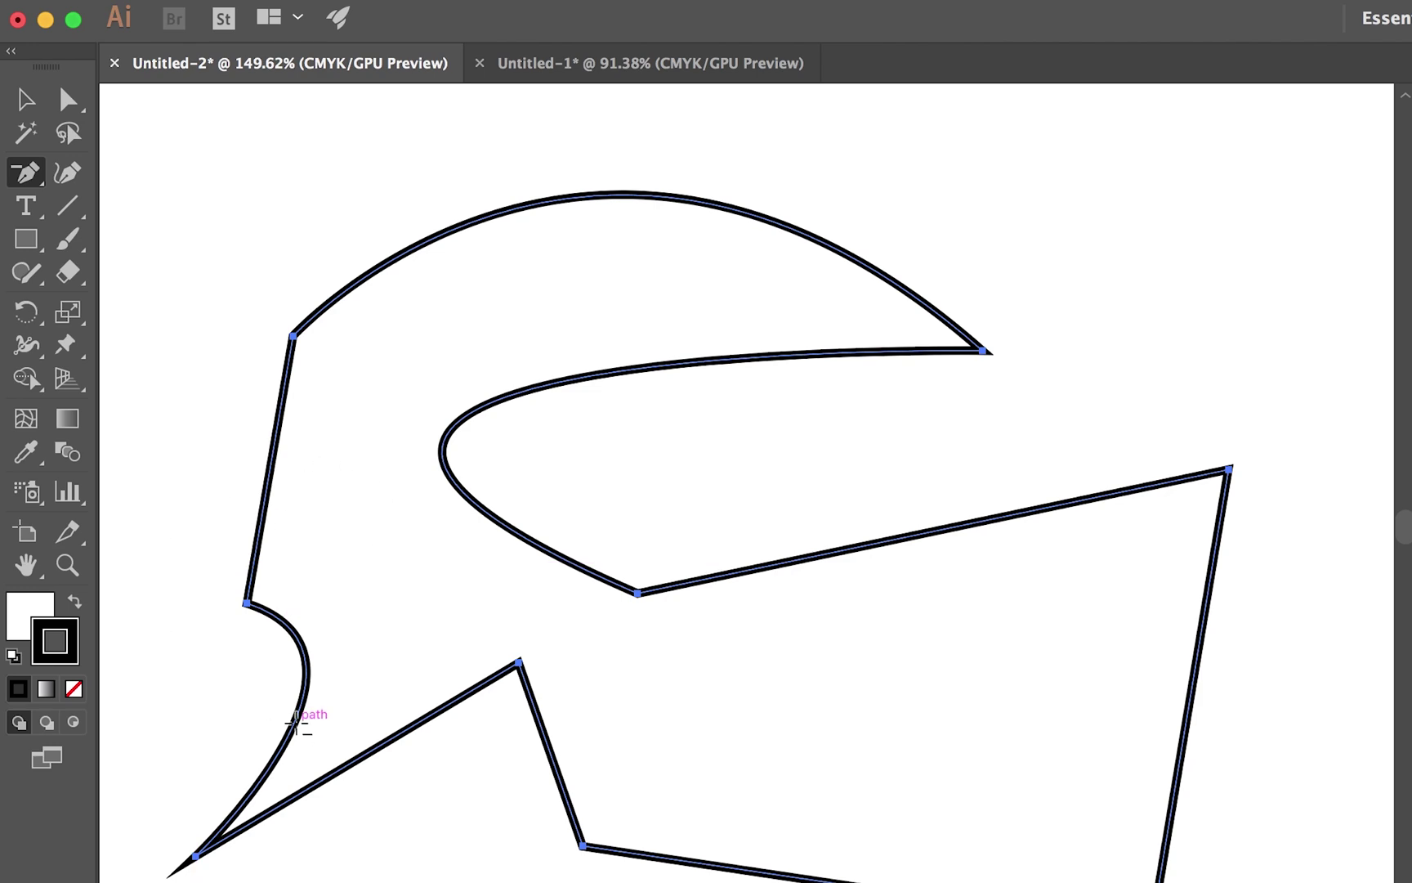
{"action": "left_click", "coordinate": [247, 603]}
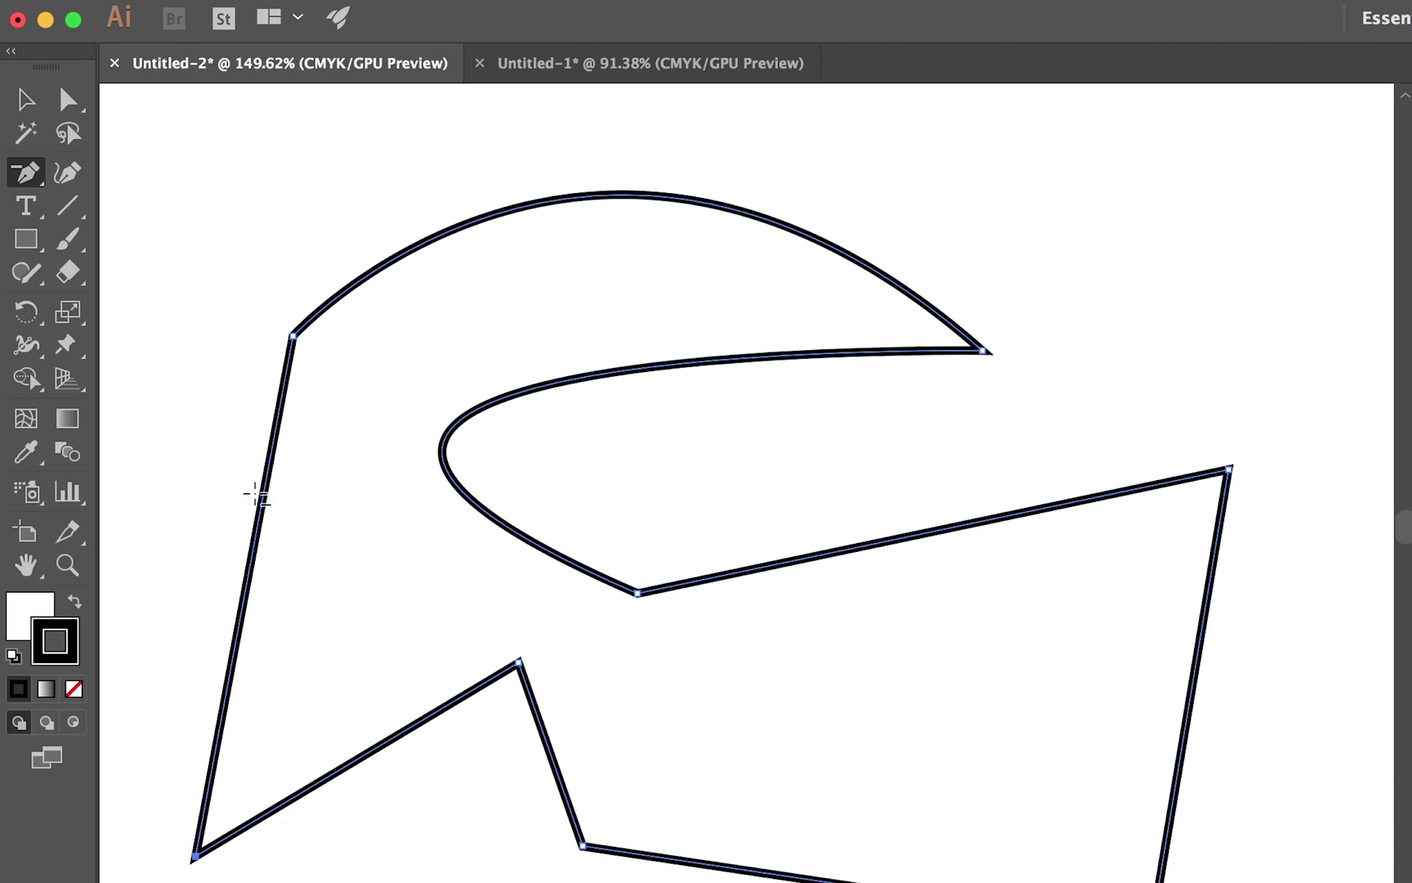
{"action": "left_click", "coordinate": [195, 855]}
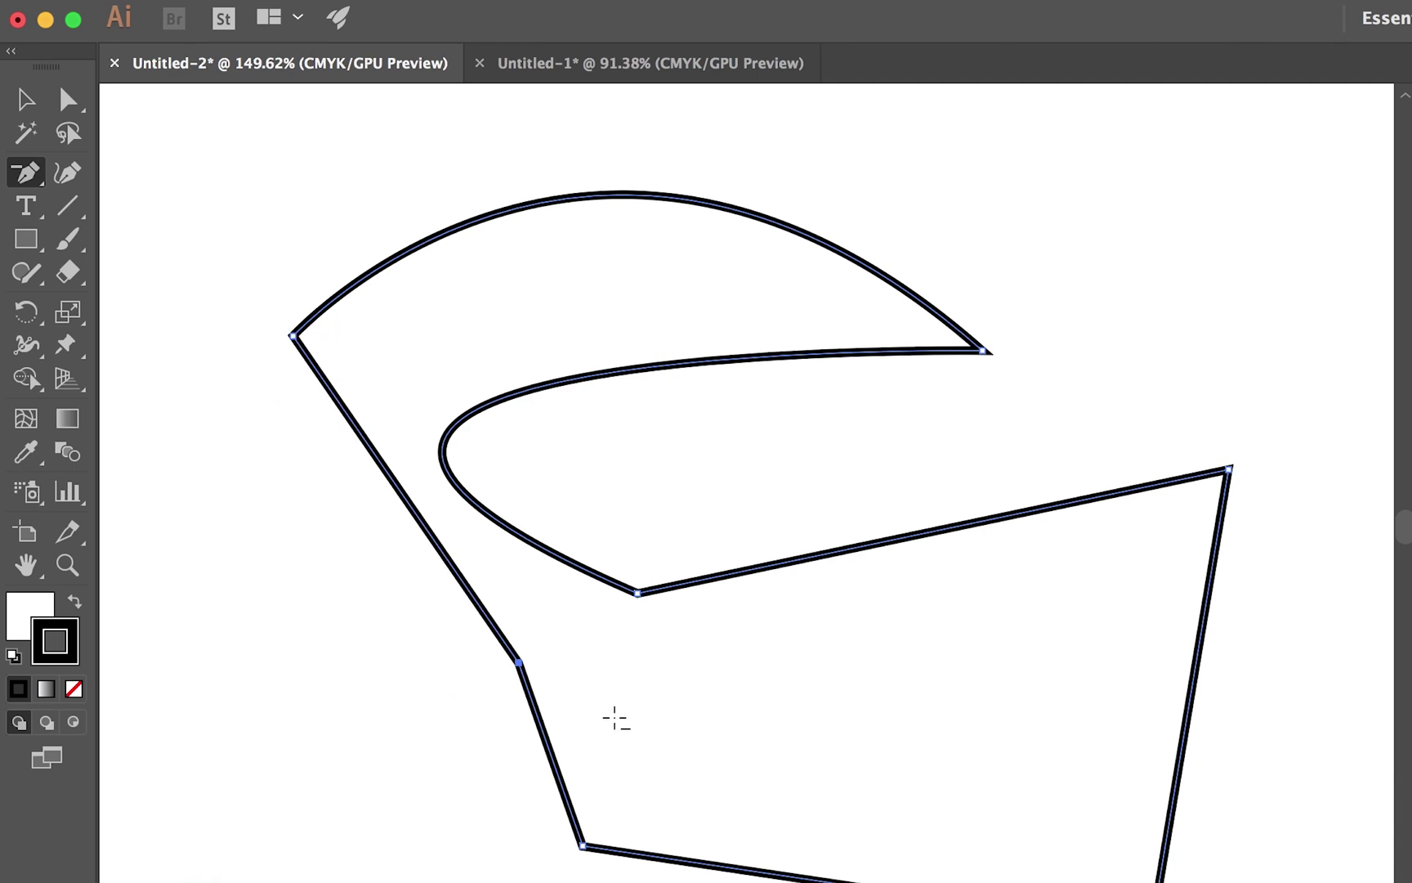
{"action": "key", "text": "super+z"}
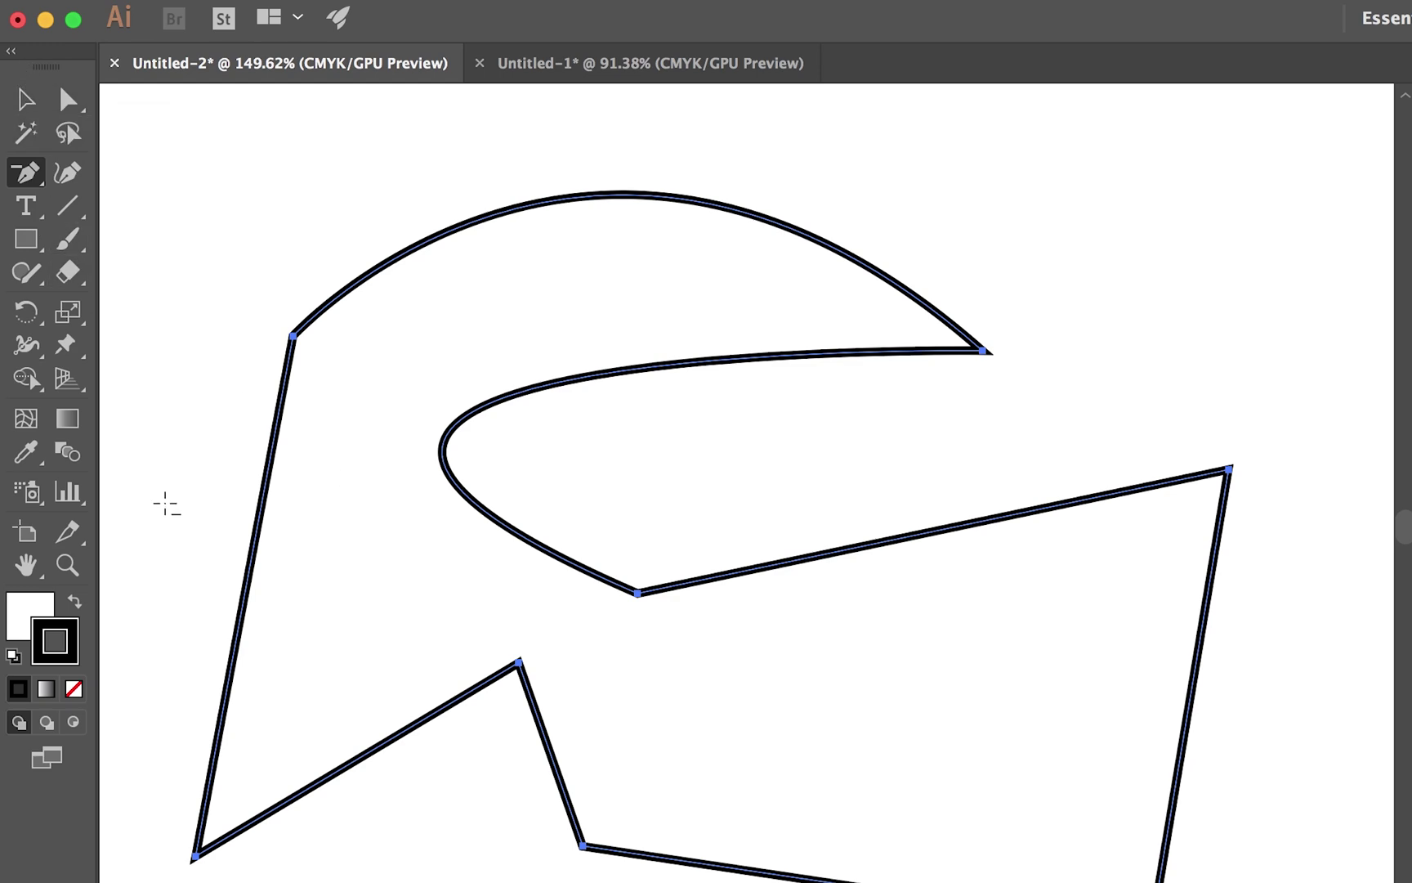
- Add one anchor point midway on the short segment beside the lower notch and another near the top of the arch
{"action": "left_click", "coordinate": [23, 175]}
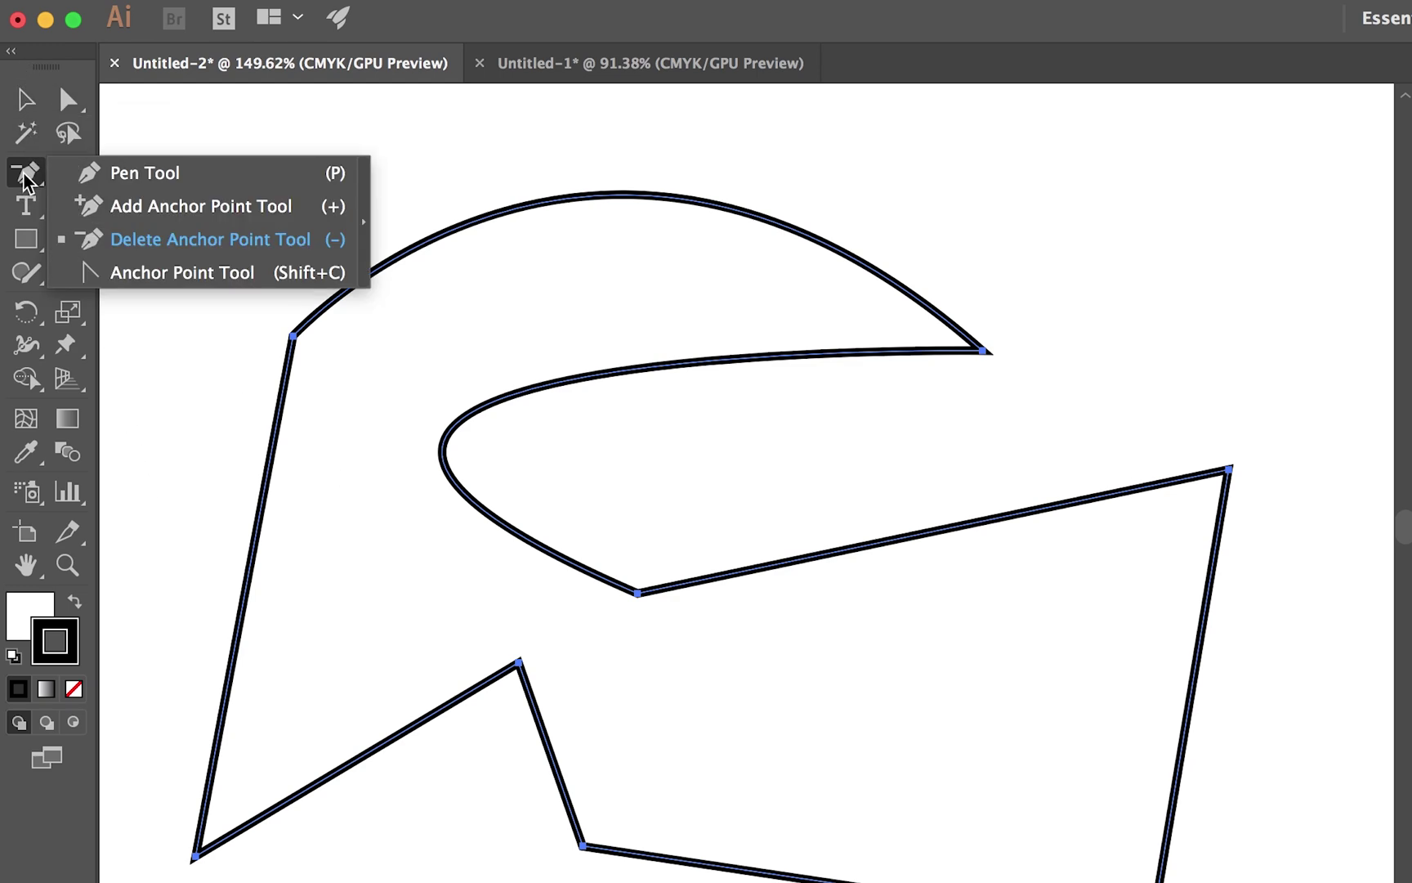
{"action": "left_click", "coordinate": [94, 215]}
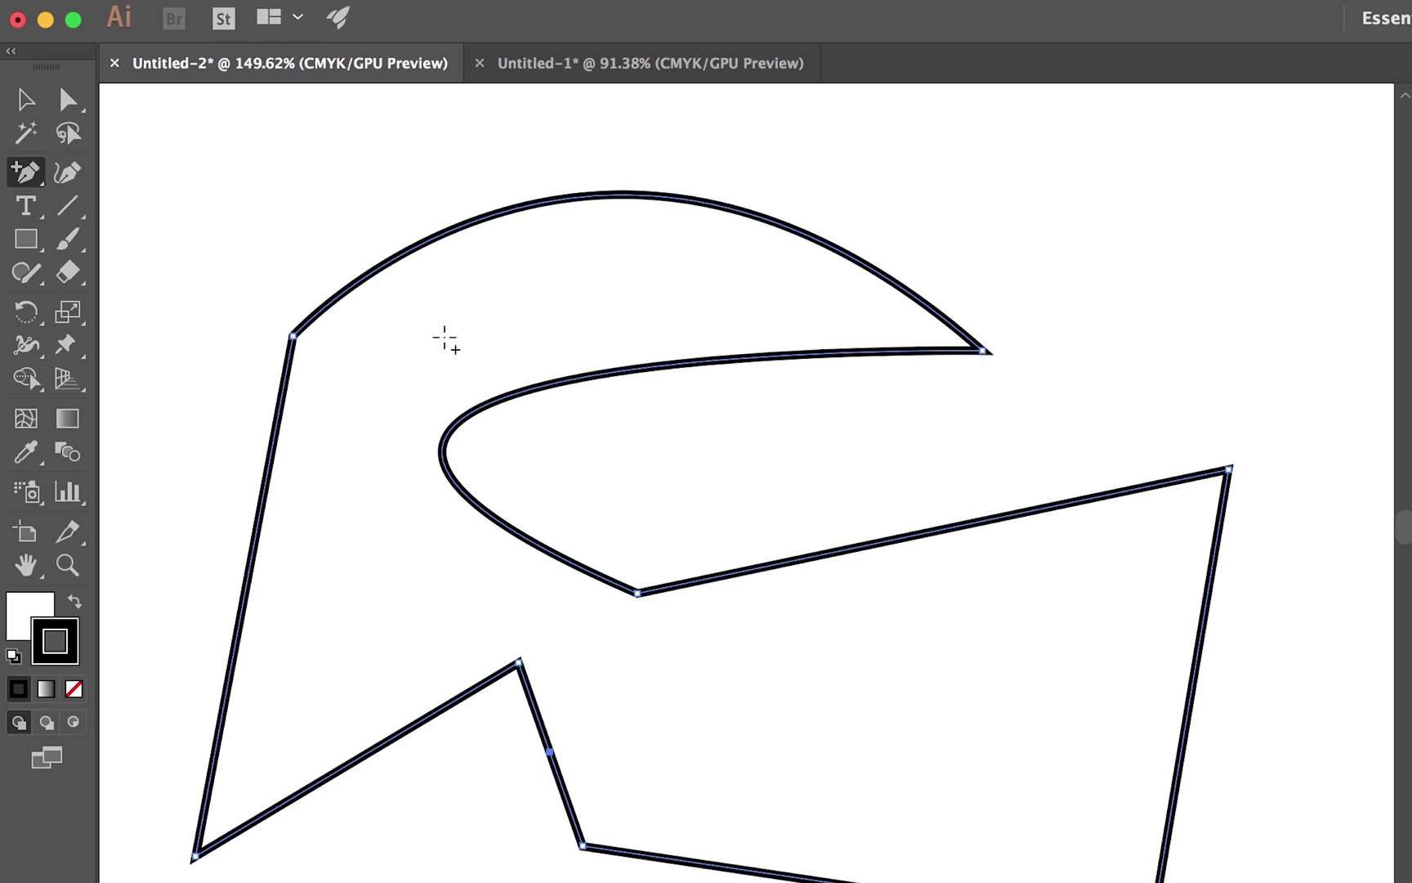
{"action": "left_click", "coordinate": [570, 197]}
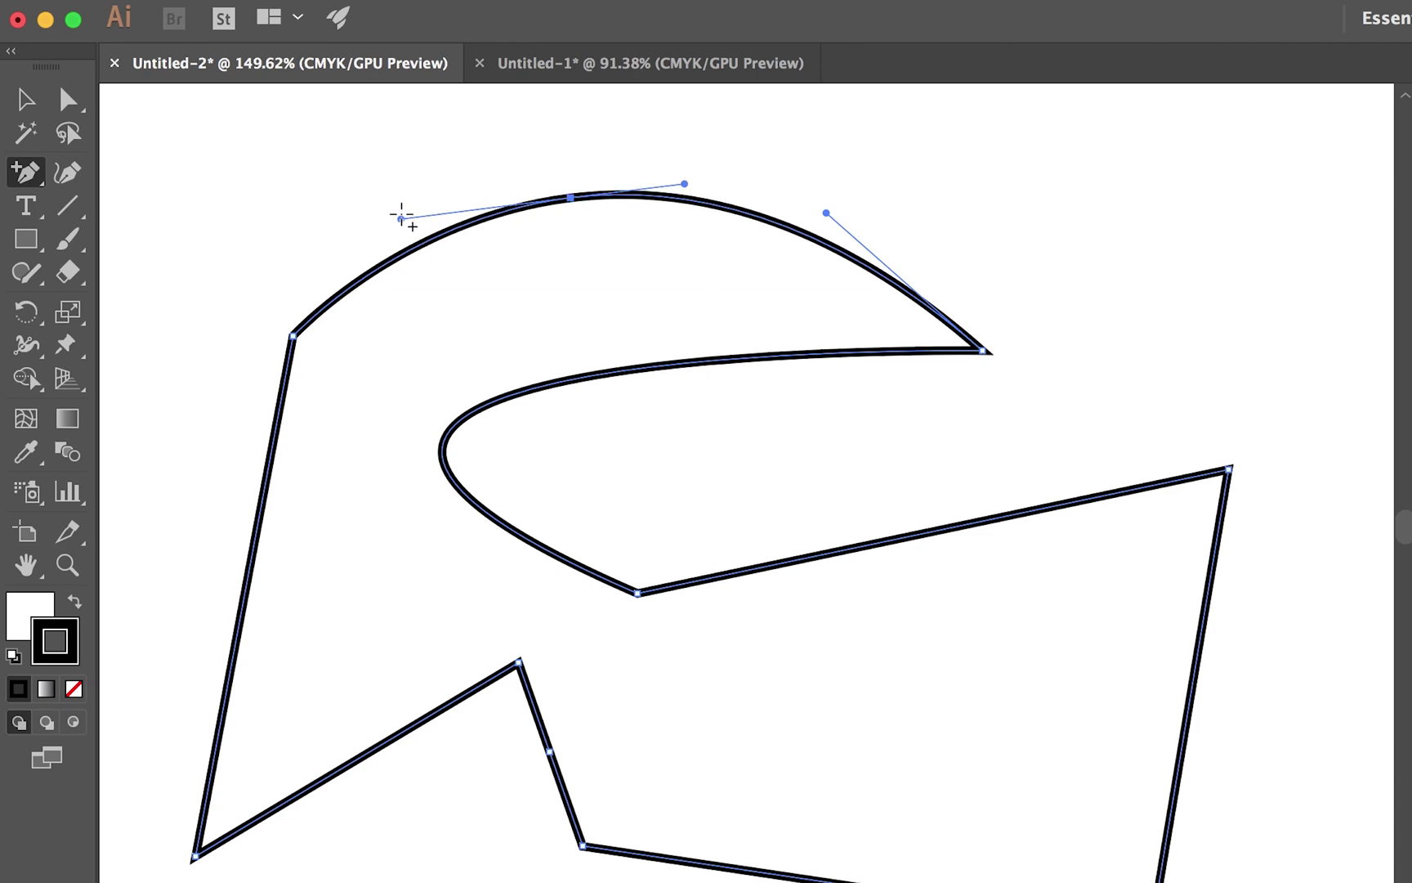
- Try to reshape the arch by moving the left direction handle of its newly added anchor with the Selection tool
{"action": "left_click", "coordinate": [26, 99]}
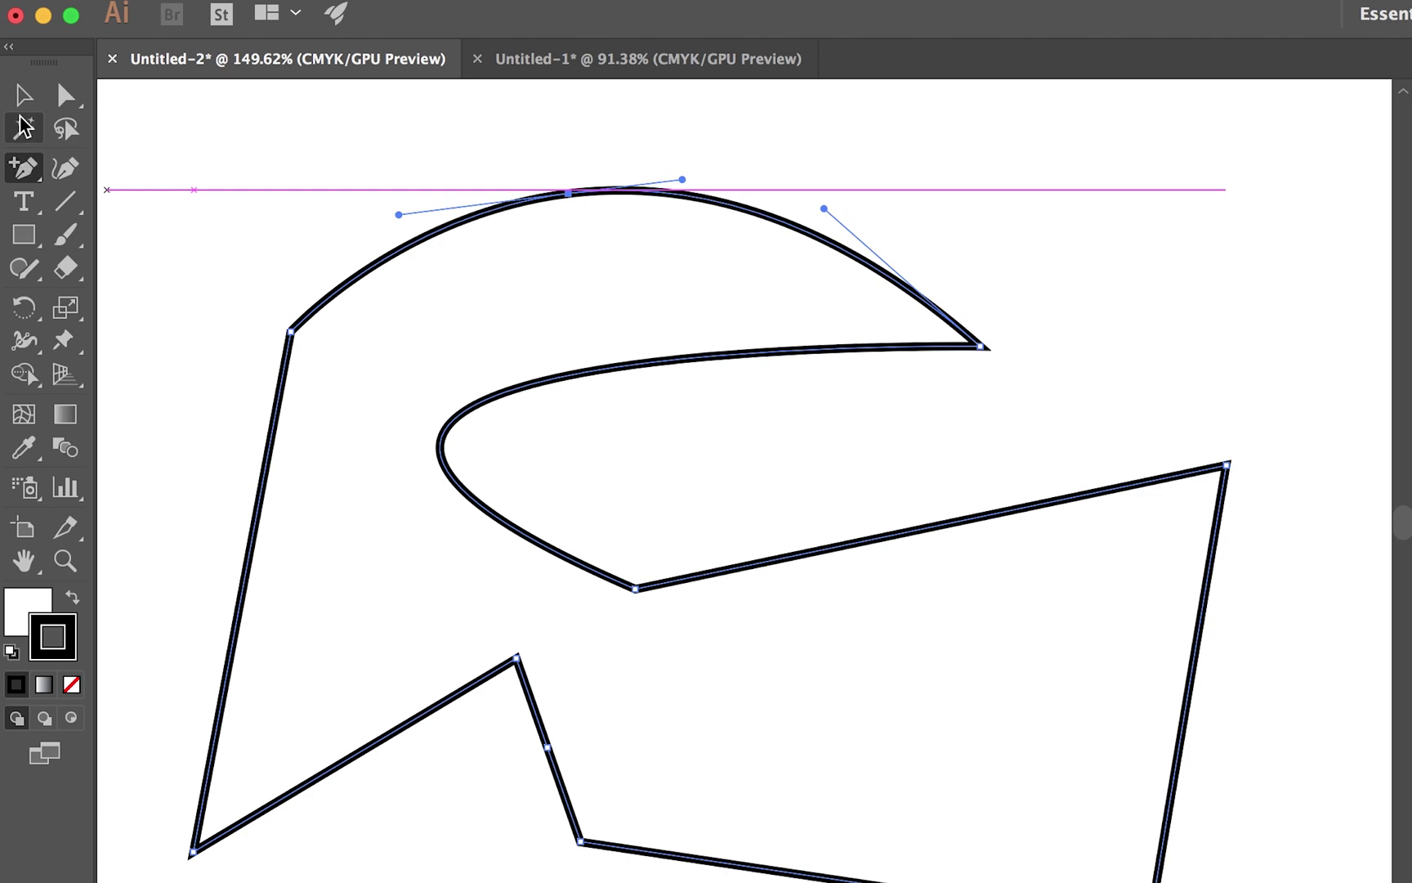
{"action": "key", "text": "super"}
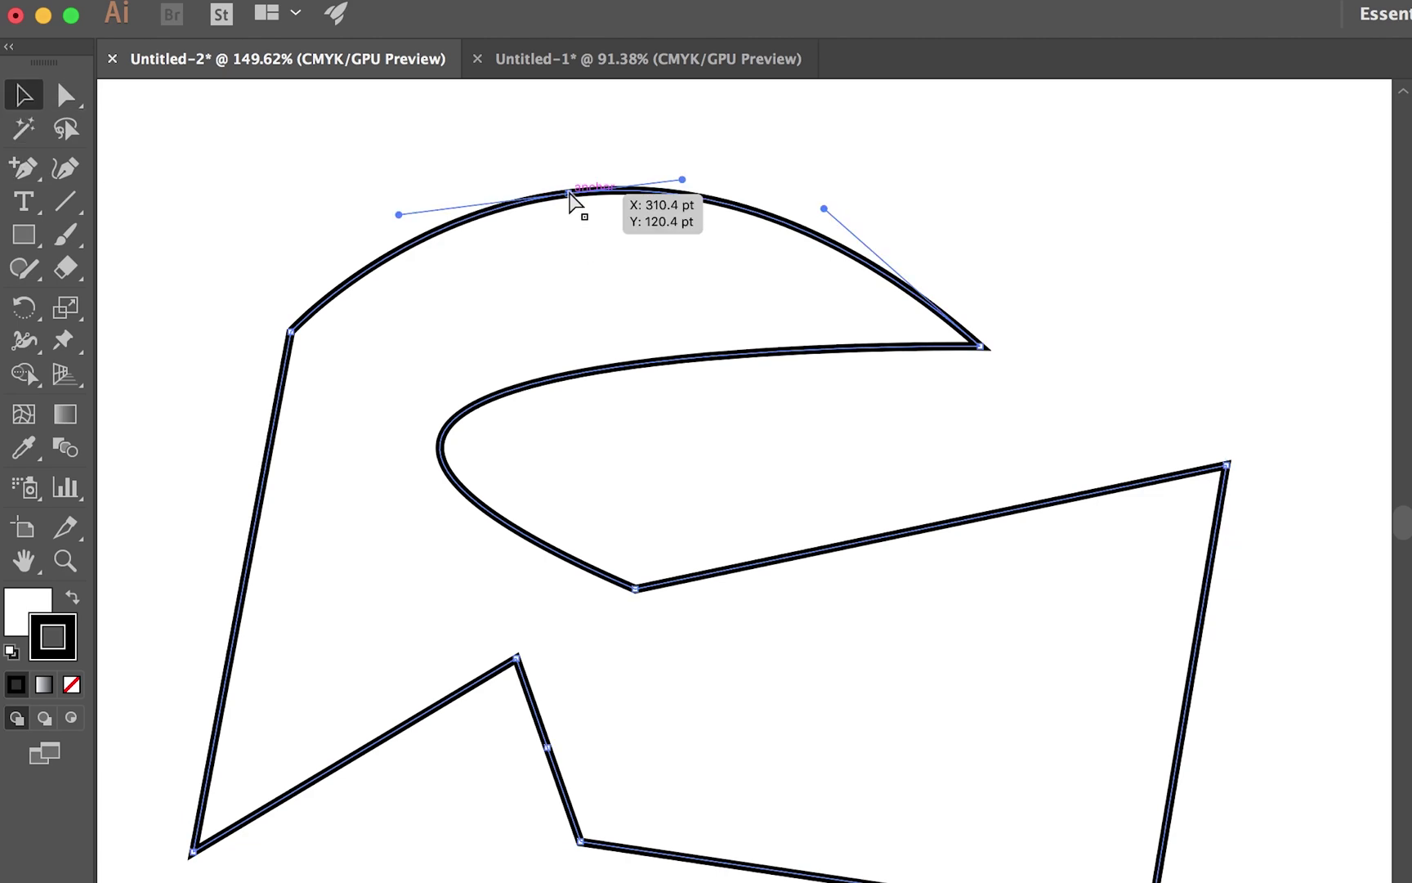
{"action": "left_click", "coordinate": [569, 194]}
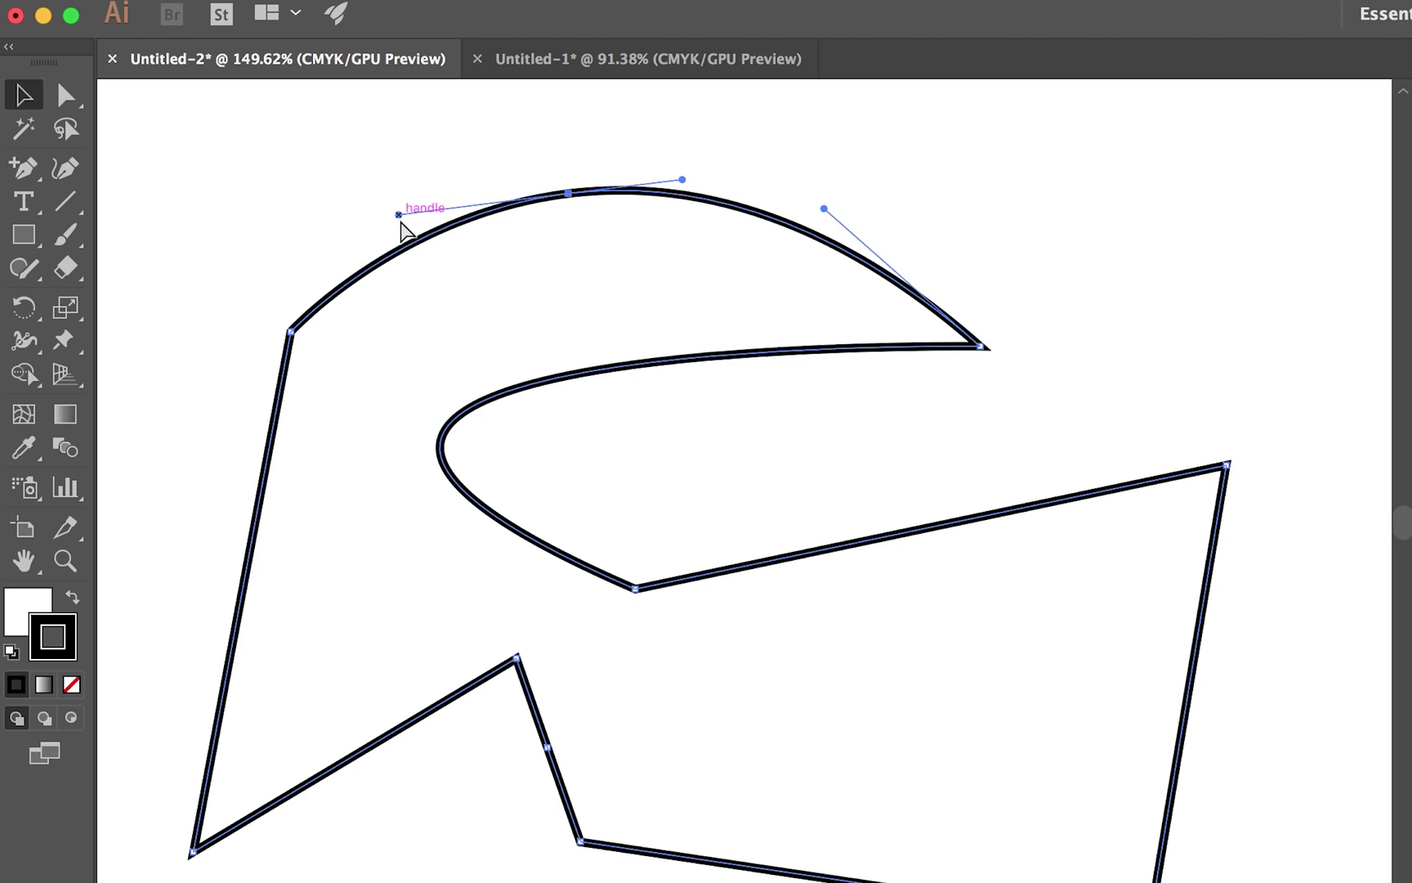
{"action": "mouse_move", "coordinate": [399, 216]}
{"action": "left_mouse_down"}
{"action": "mouse_move", "coordinate": [397, 186]}
{"action": "mouse_move", "coordinate": [438, 123]}
{"action": "mouse_move", "coordinate": [401, 157]}
{"action": "mouse_move", "coordinate": [368, 350]}
{"action": "mouse_move", "coordinate": [378, 382]}
{"action": "mouse_move", "coordinate": [299, 214]}
{"action": "mouse_move", "coordinate": [416, 355]}
{"action": "mouse_move", "coordinate": [326, 301]}
{"action": "mouse_move", "coordinate": [407, 173]}
{"action": "mouse_move", "coordinate": [395, 136]}
{"action": "mouse_move", "coordinate": [466, 95]}
{"action": "mouse_move", "coordinate": [485, 237]}
{"action": "mouse_move", "coordinate": [555, 164]}
{"action": "mouse_move", "coordinate": [700, 227]}
{"action": "mouse_move", "coordinate": [621, 174]}
{"action": "mouse_move", "coordinate": [330, 321]}
{"action": "mouse_move", "coordinate": [507, 260]}
{"action": "mouse_move", "coordinate": [678, 302]}
{"action": "mouse_move", "coordinate": [701, 334]}
{"action": "mouse_move", "coordinate": [759, 327]}
{"action": "mouse_move", "coordinate": [573, 460]}
{"action": "mouse_move", "coordinate": [399, 399]}
{"action": "mouse_move", "coordinate": [389, 378]}
{"action": "left_mouse_up"}
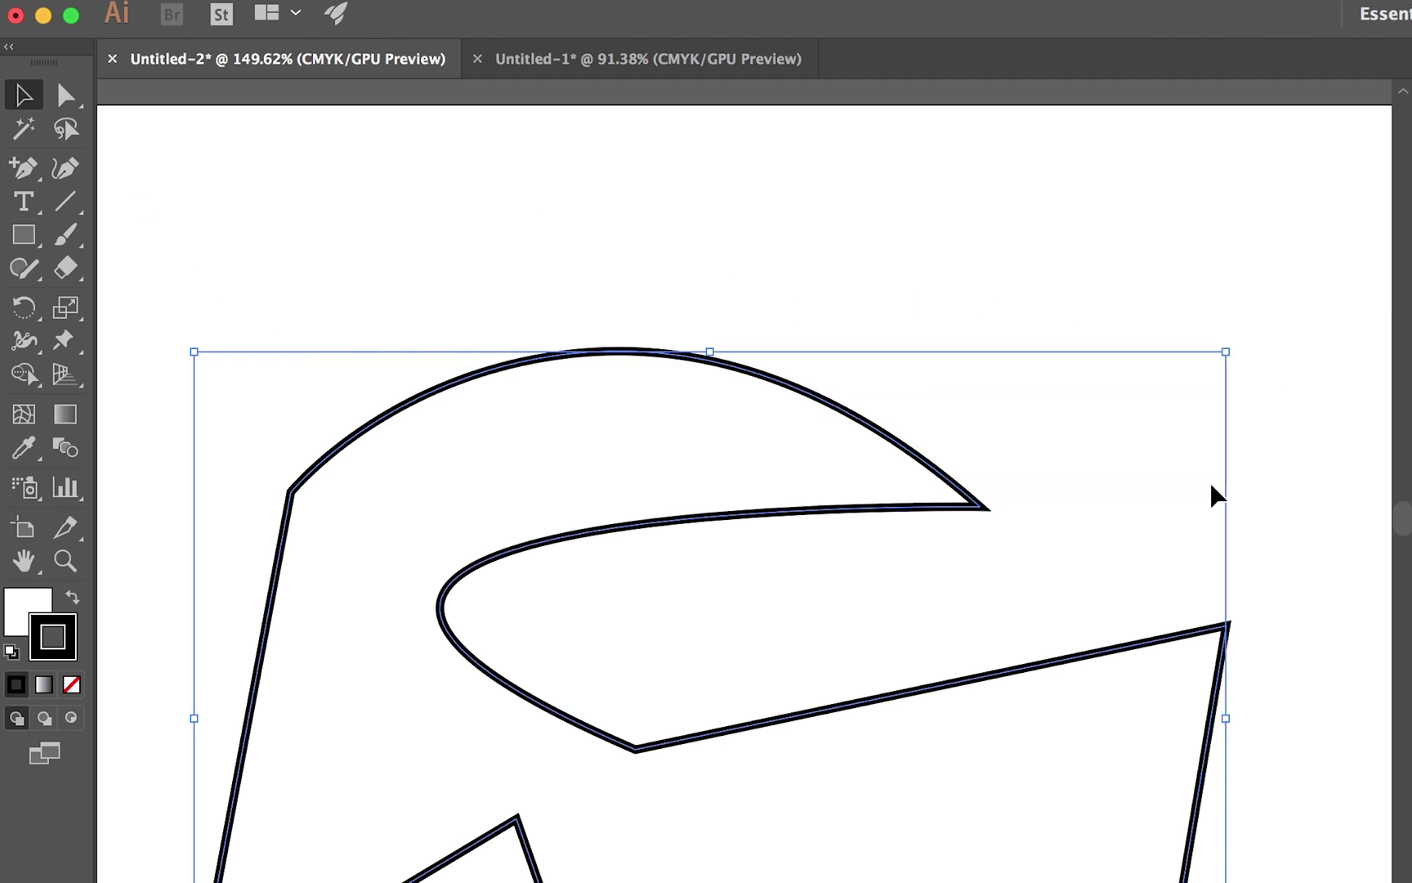
{"action": "scroll", "coordinate": [1213, 494], "scroll_direction": "down", "scroll_amount": 3}
{"action": "scroll", "coordinate": [599, 266], "scroll_direction": "up", "scroll_amount": 2}
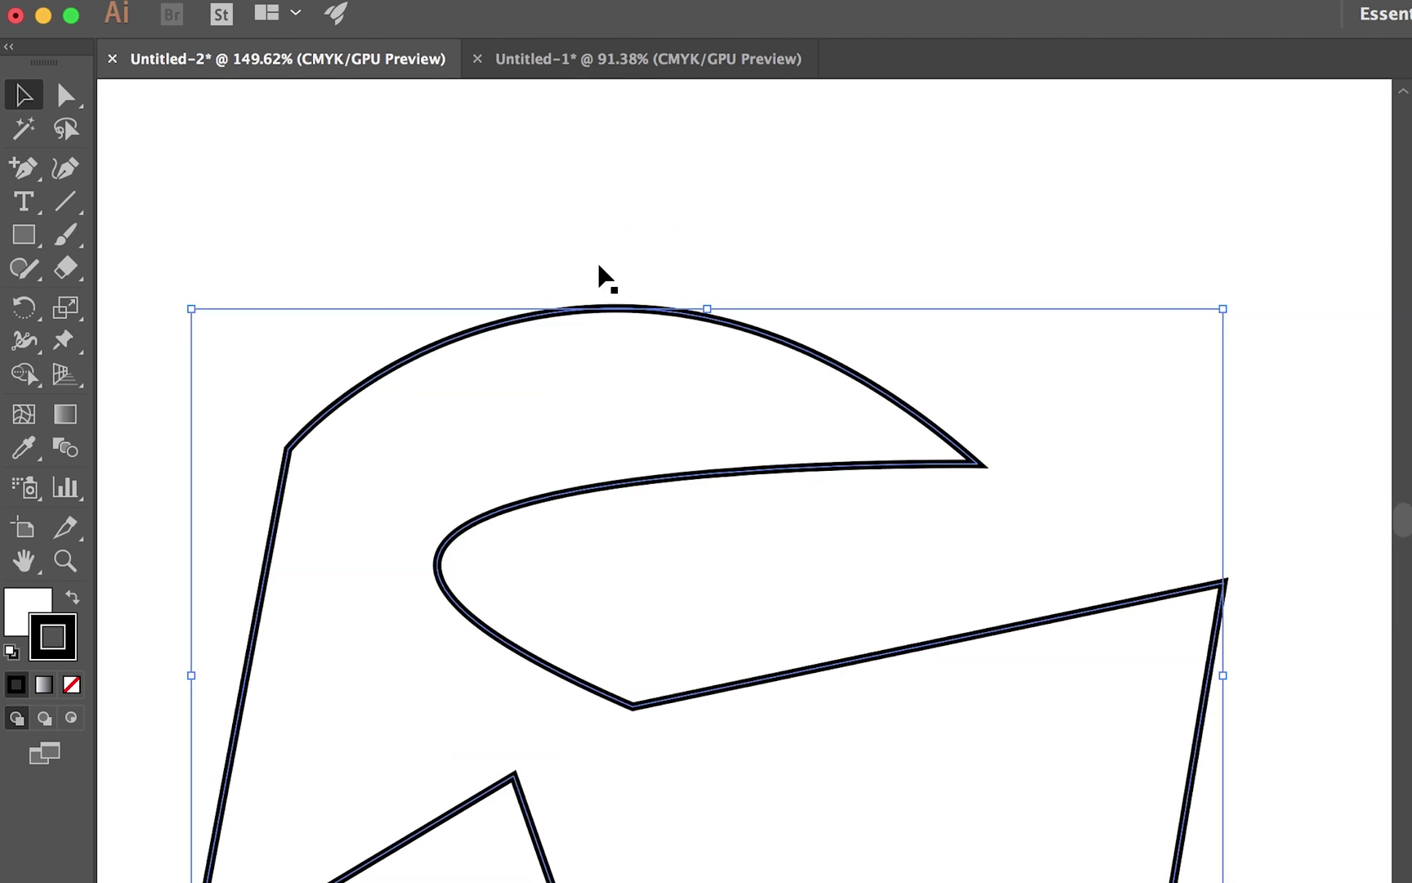
- Reshape the top arch into a fuller, rounder dome by moving its two intermediate points outward with the Curvature tool
{"action": "left_click", "coordinate": [69, 170]}
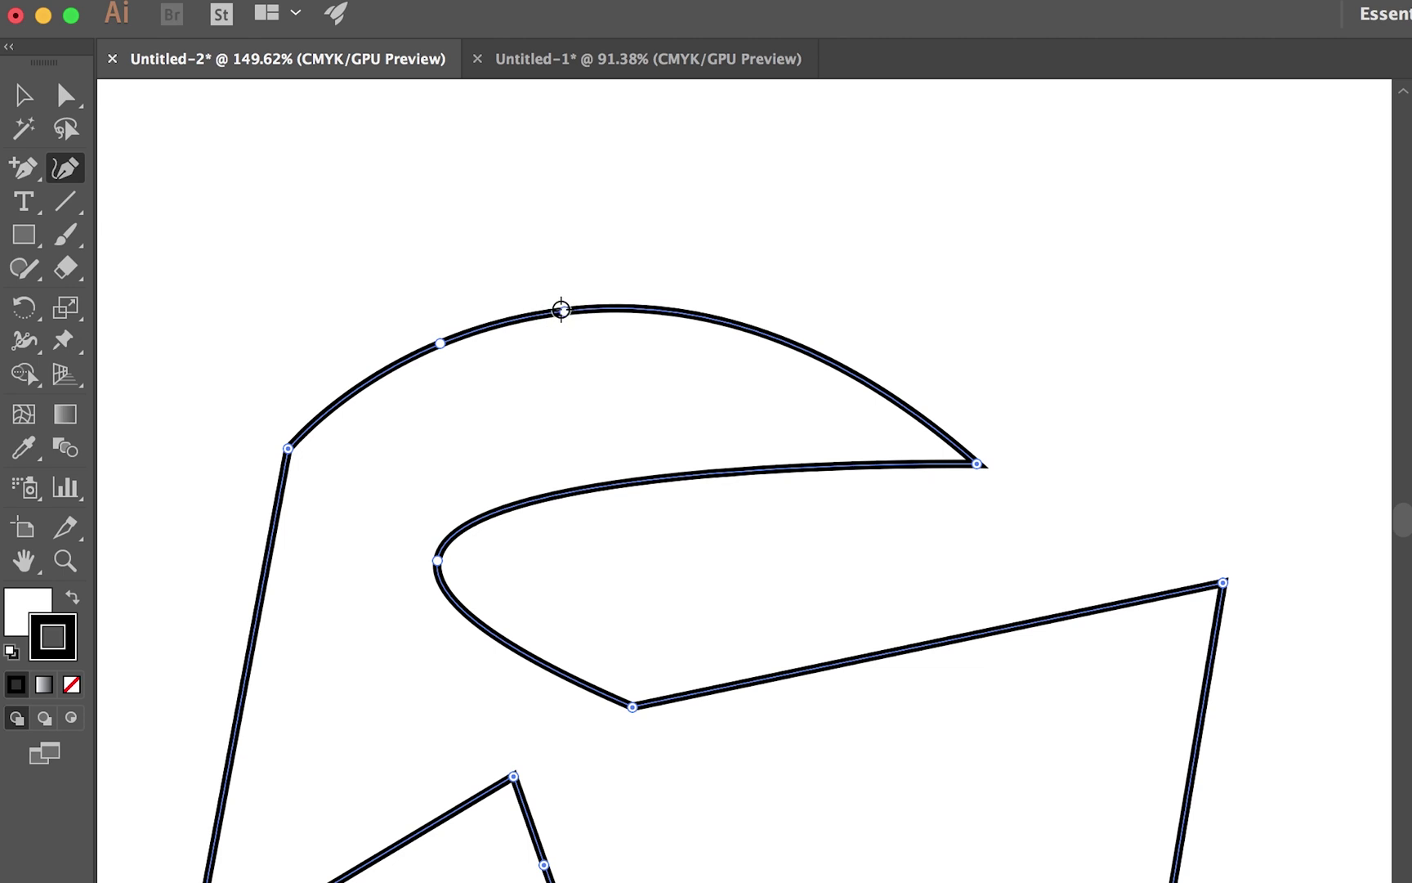
{"action": "left_click_drag", "start_coordinate": [563, 311], "coordinate": [746, 261]}
{"action": "left_click_drag", "start_coordinate": [440, 347], "coordinate": [405, 316]}
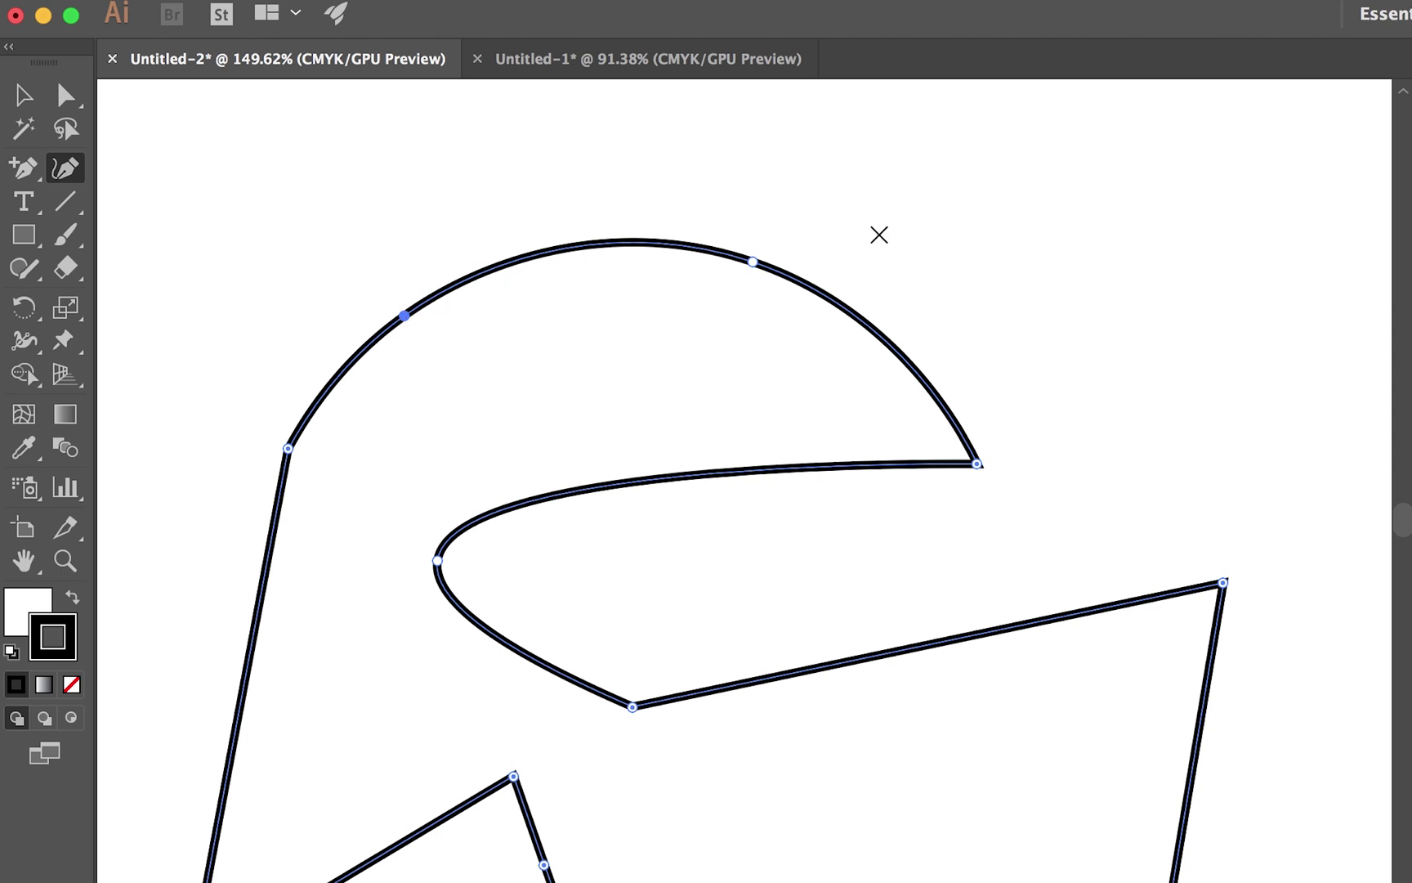
{"action": "left_click_drag", "start_coordinate": [750, 261], "coordinate": [843, 271]}
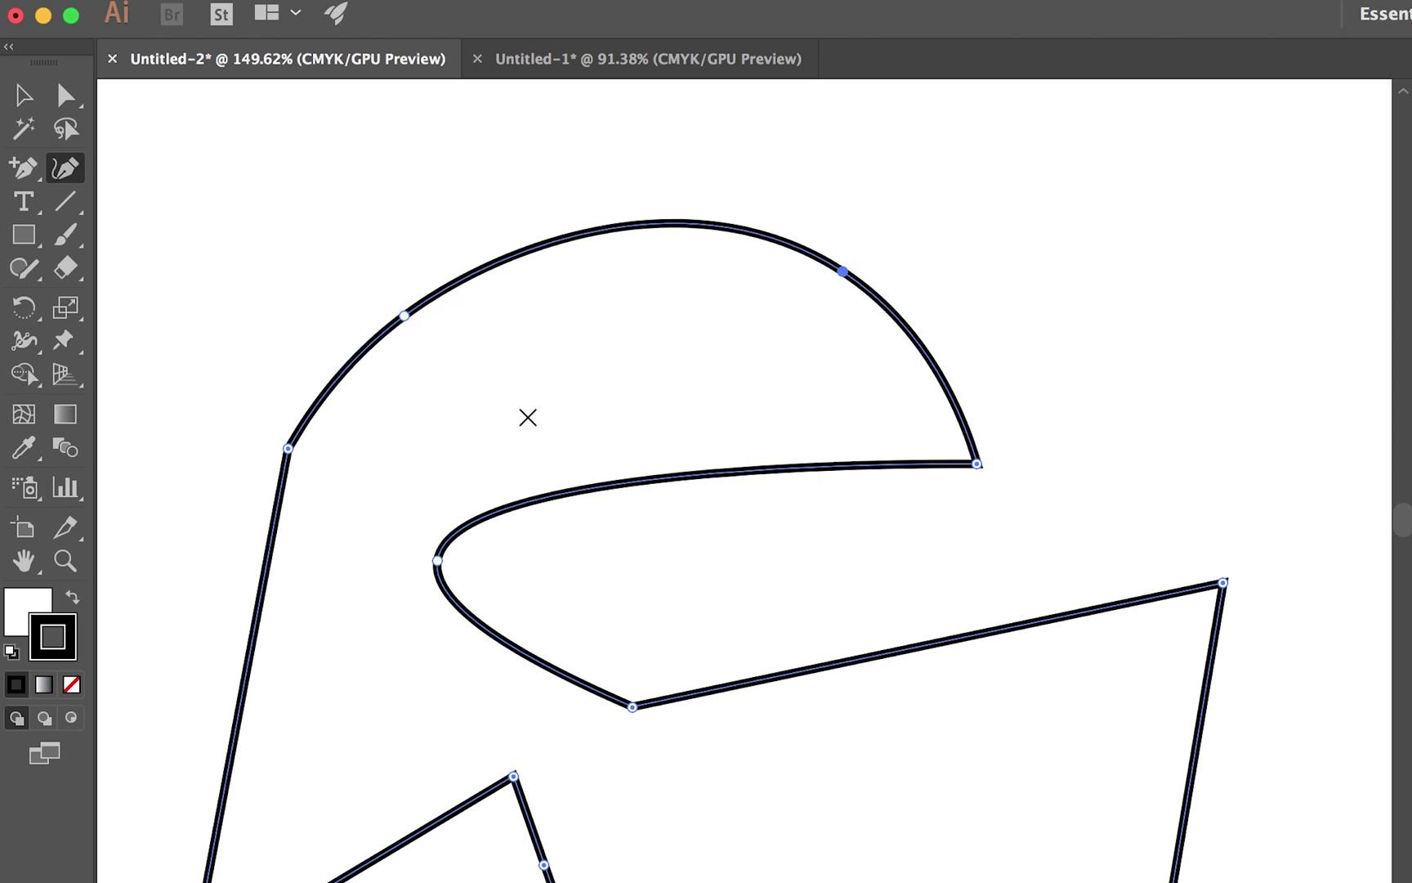
{"action": "scroll", "coordinate": [528, 417], "scroll_direction": "down", "scroll_amount": 3}
{"action": "left_click_drag", "start_coordinate": [422, 255], "coordinate": [446, 208]}
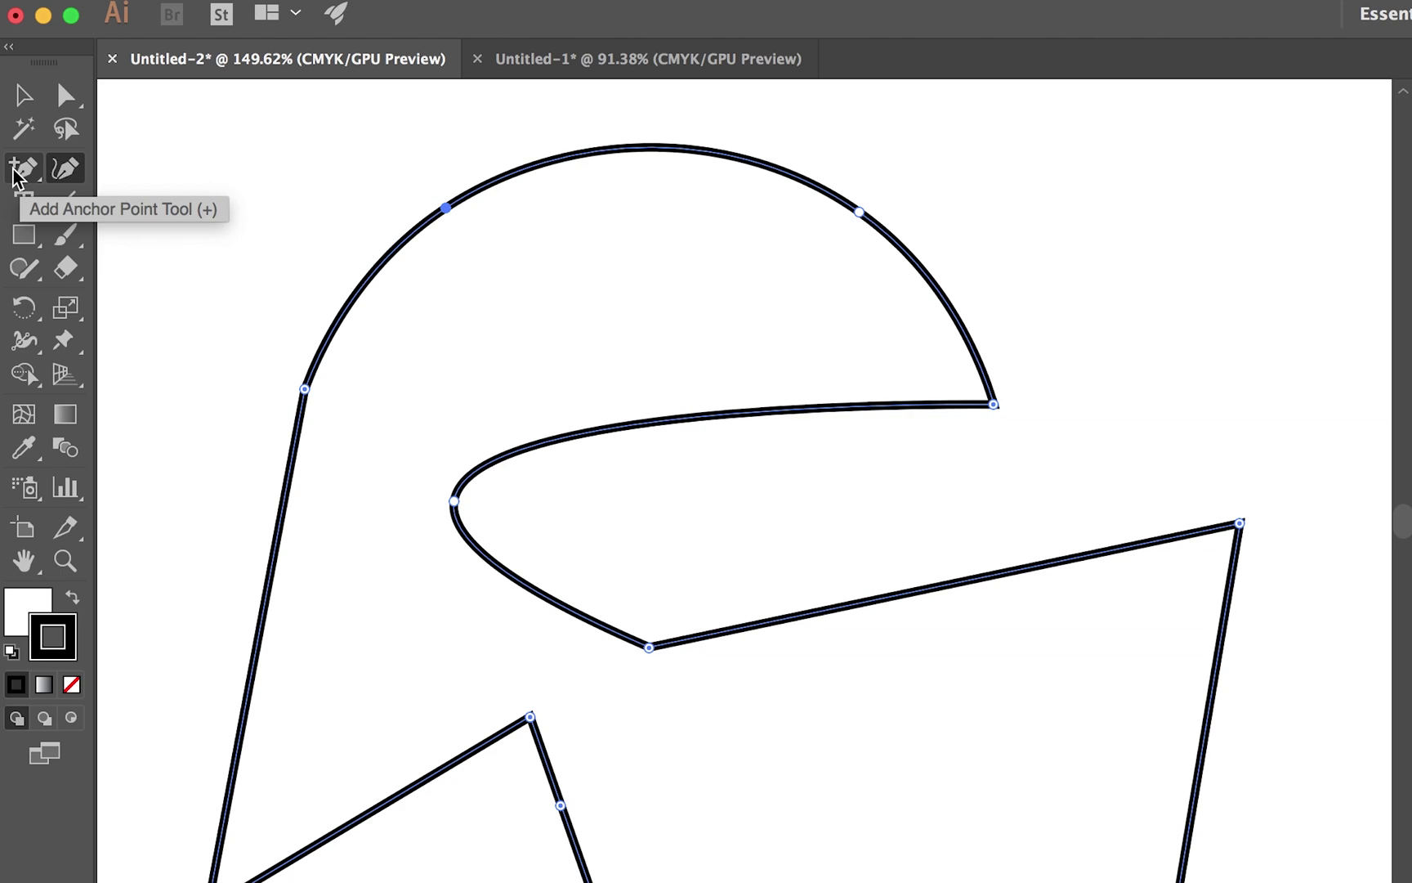
{"action": "mouse_move", "coordinate": [880, 229]}
{"action": "left_mouse_down"}
{"action": "mouse_move", "coordinate": [984, 290]}
{"action": "mouse_move", "coordinate": [866, 224]}
{"action": "mouse_move", "coordinate": [896, 223]}
{"action": "left_mouse_up"}
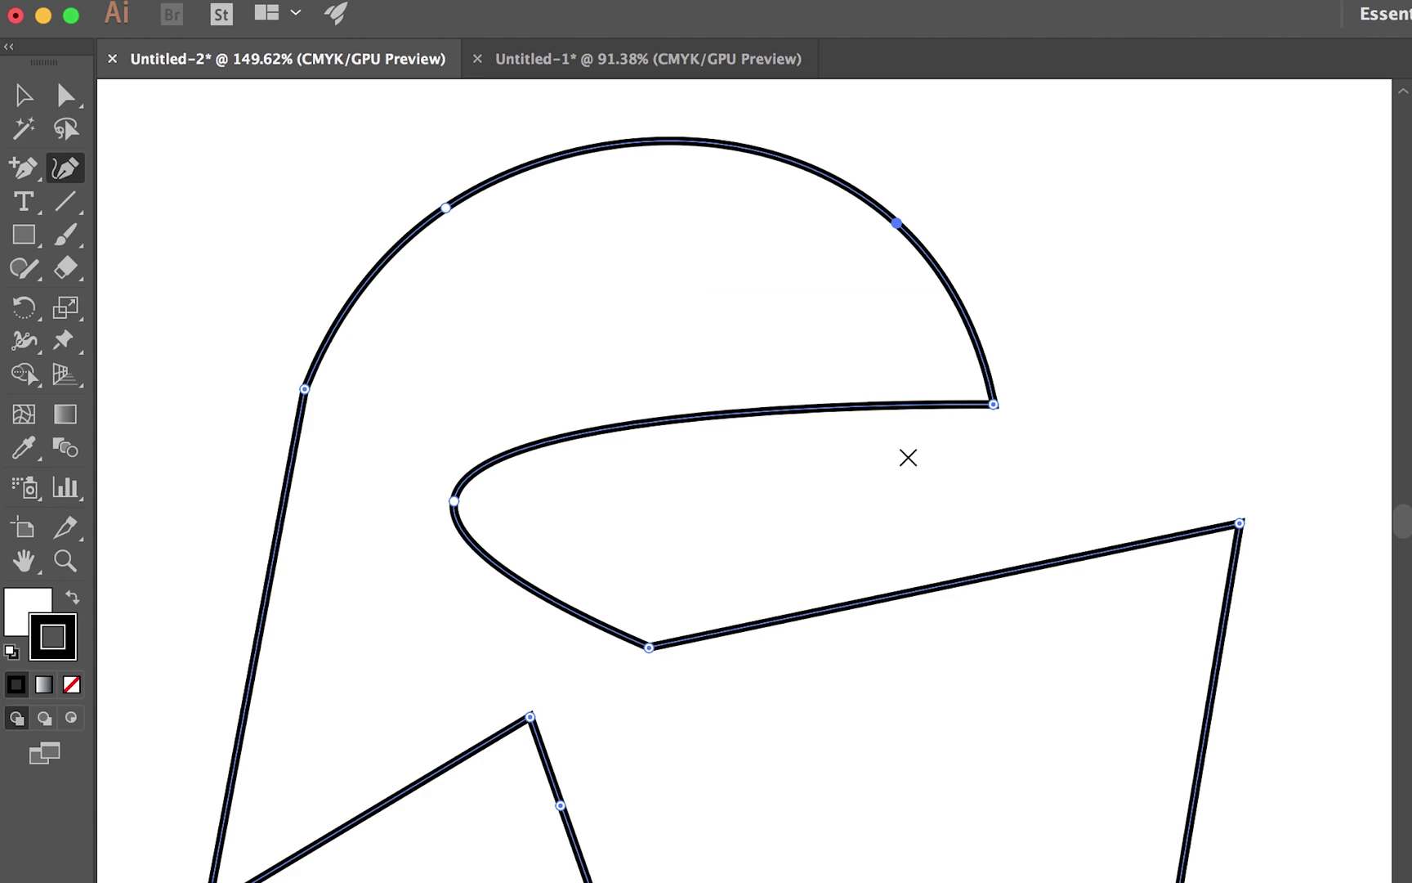
- Pull curve handles out of the lower-left tip with the Anchor Point tool, adjust them, and convert the tip back to a corner
{"action": "left_click", "coordinate": [24, 167]}
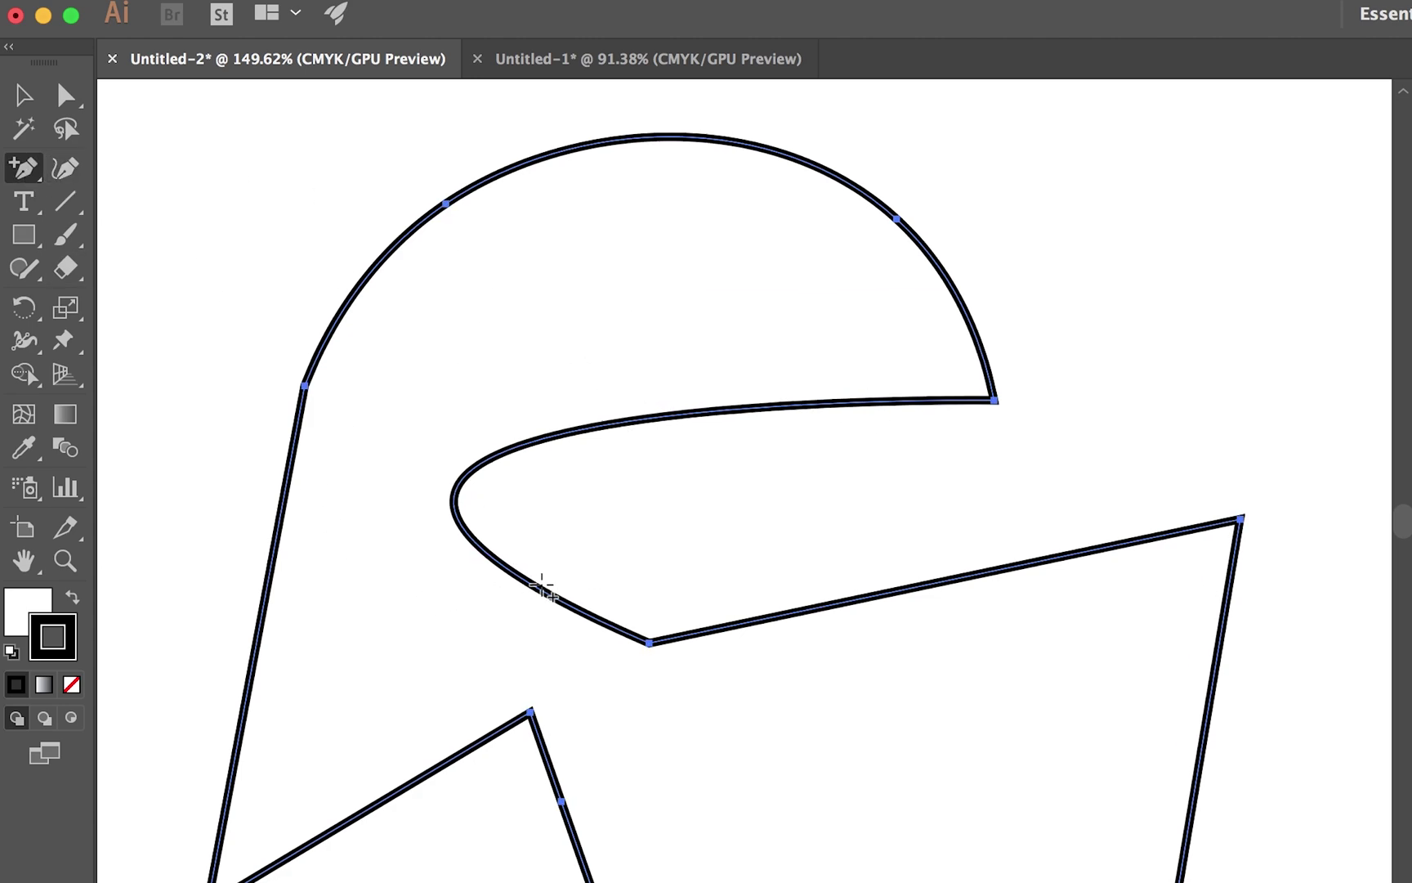
{"action": "scroll", "coordinate": [542, 585], "scroll_direction": "down", "scroll_amount": 5}
{"action": "left_click_drag", "start_coordinate": [24, 168], "coordinate": [137, 270]}
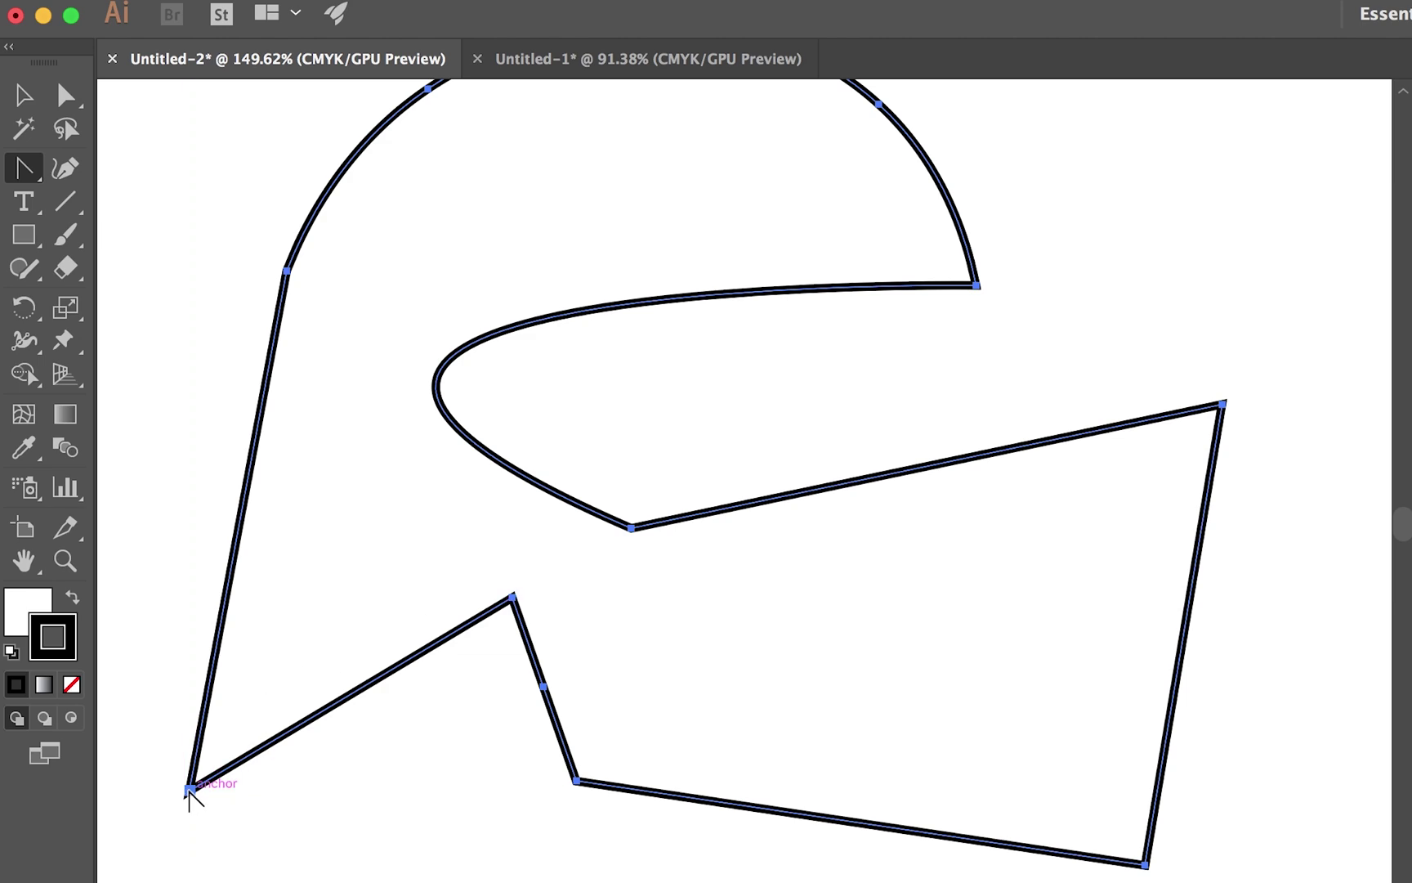
{"action": "left_click_drag", "start_coordinate": [189, 788], "coordinate": [180, 542]}
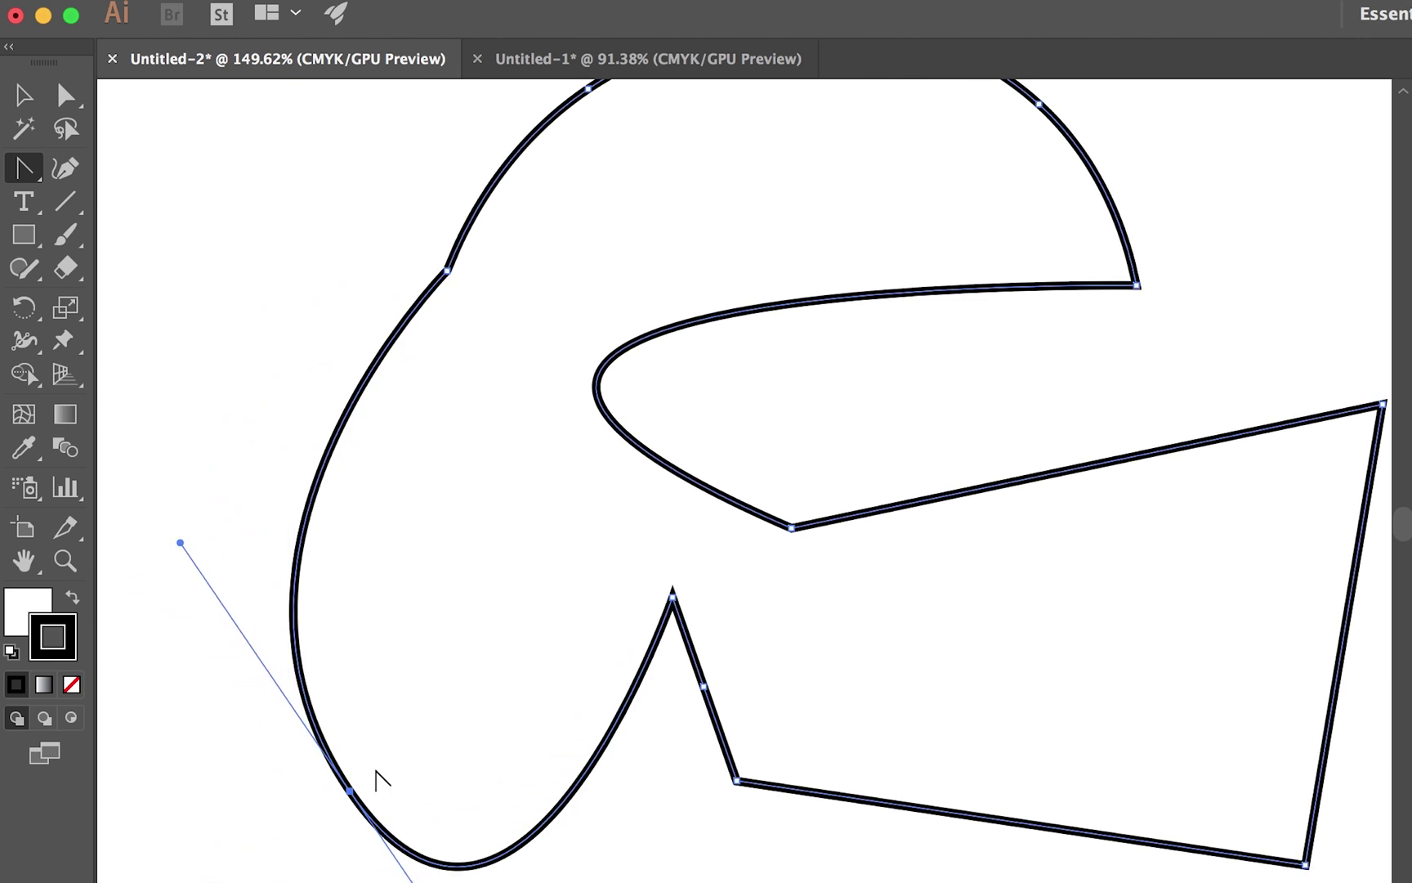
{"action": "left_click_drag", "start_coordinate": [179, 543], "coordinate": [145, 584]}
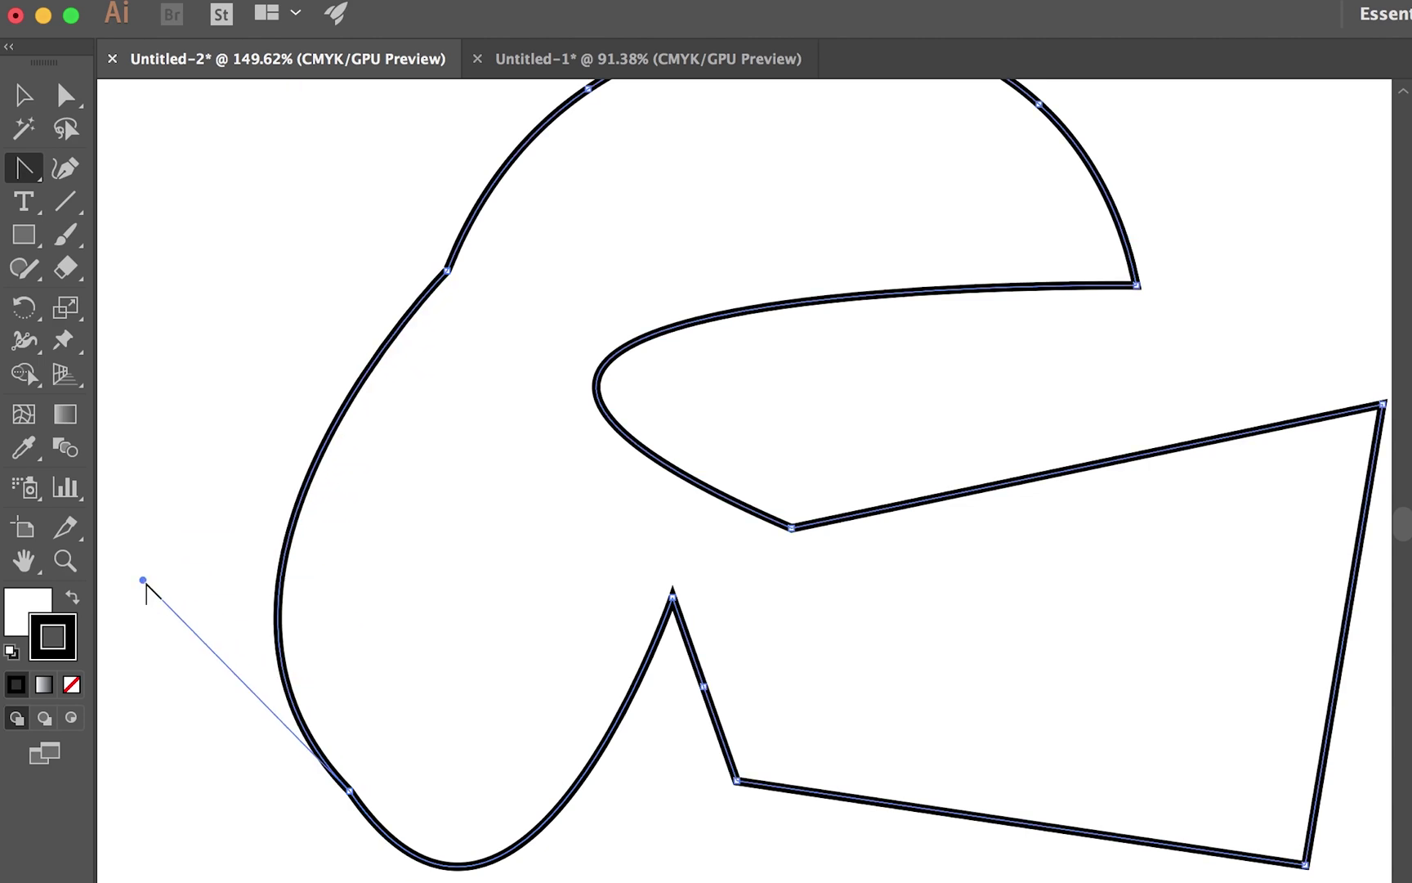
{"action": "left_click", "coordinate": [351, 791]}
{"action": "left_click_drag", "start_coordinate": [351, 792], "coordinate": [225, 470]}
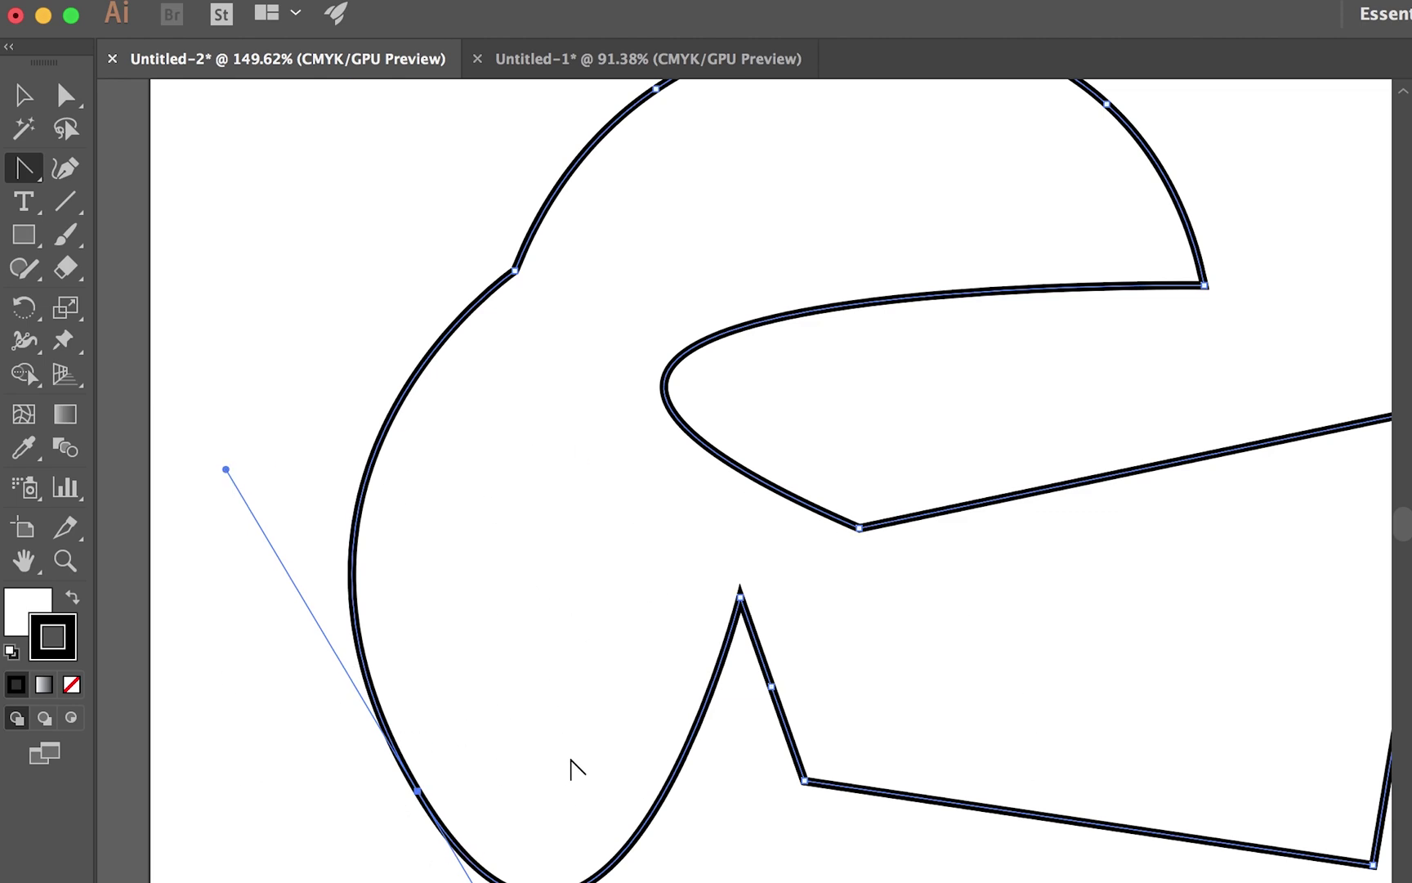
{"action": "left_click", "coordinate": [417, 791]}
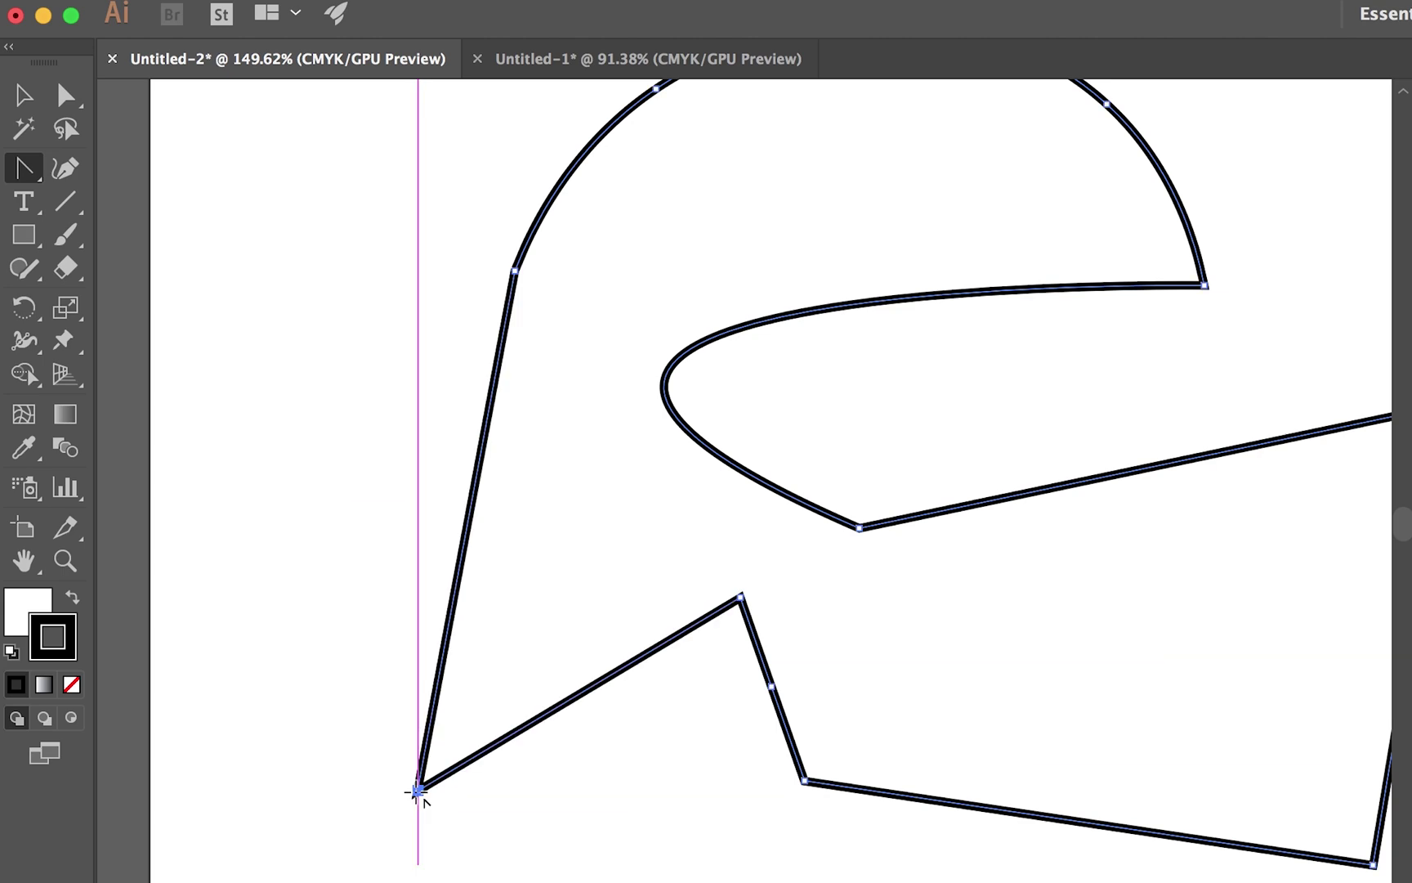
- Swap the shape's fill and stroke colors to get a black fill with a white stroke
{"action": "scroll", "coordinate": [899, 384], "scroll_direction": "up", "scroll_amount": 3}
{"action": "scroll", "coordinate": [899, 384], "scroll_direction": "right", "scroll_amount": 3}
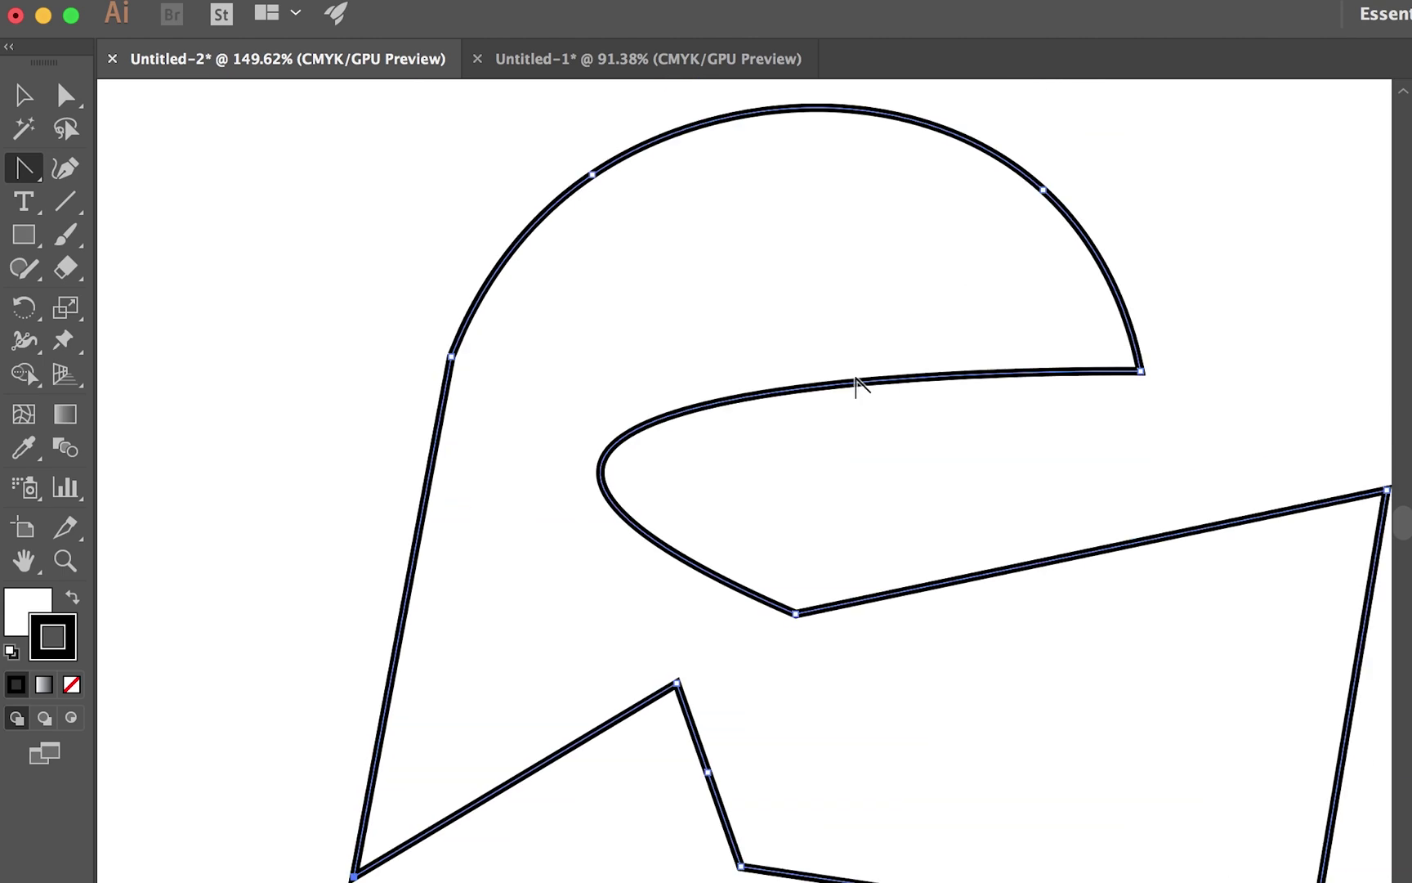
{"action": "left_click", "coordinate": [25, 169]}
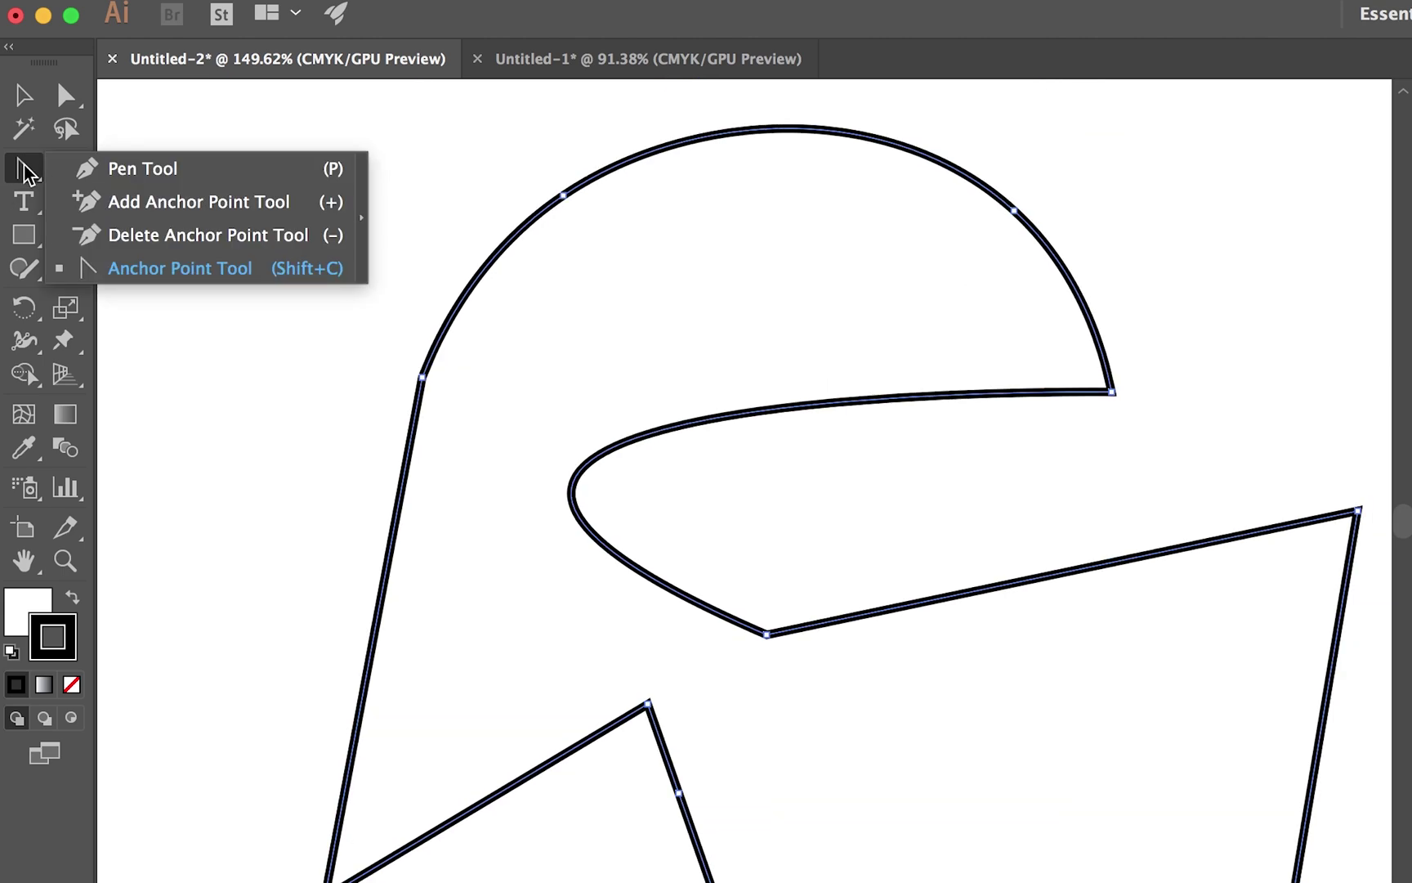
{"action": "scroll", "coordinate": [630, 589], "scroll_direction": "down", "scroll_amount": 3}
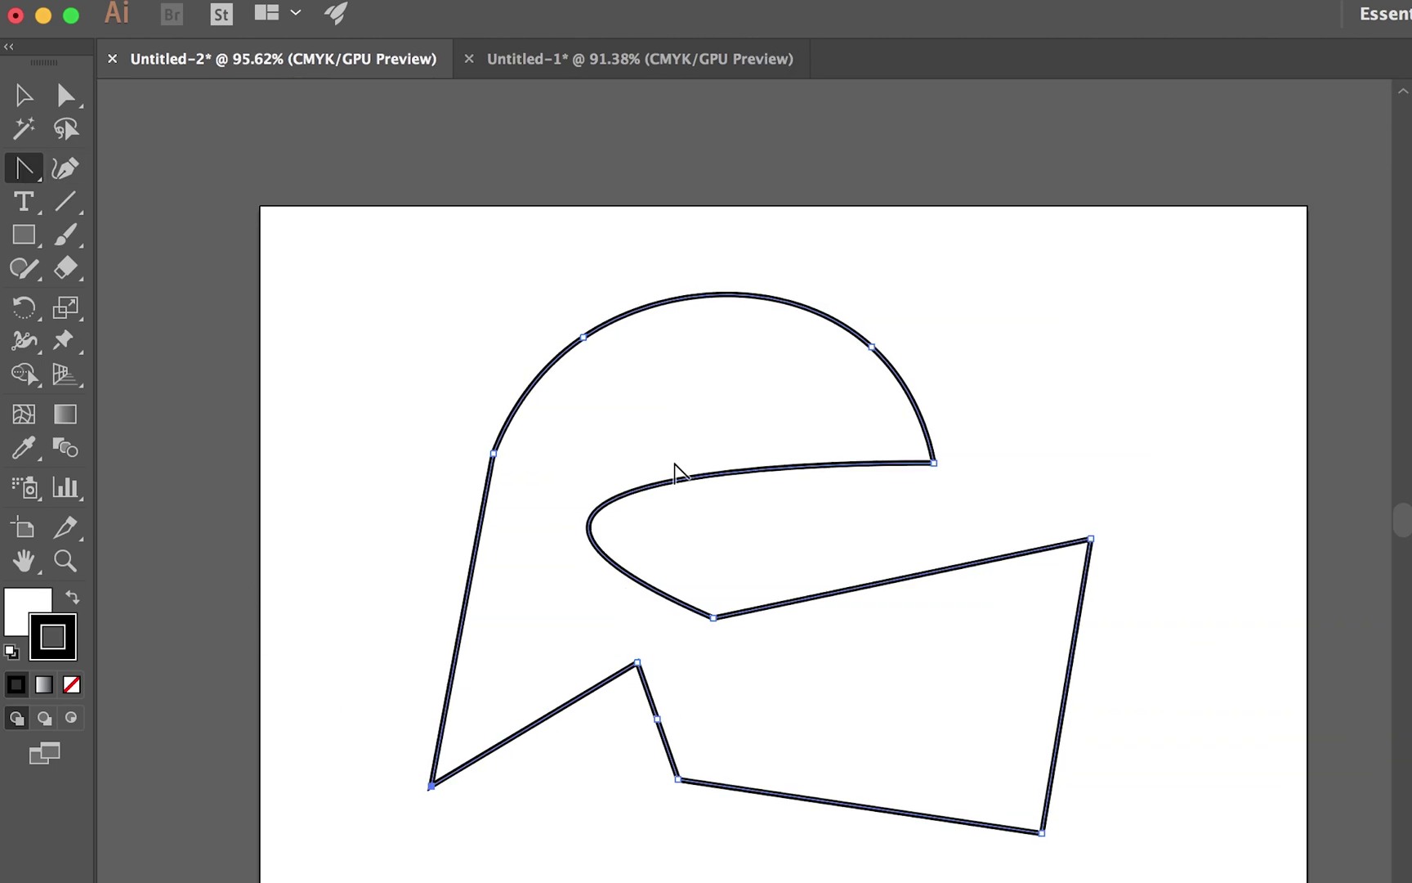
{"action": "left_click", "coordinate": [71, 601]}
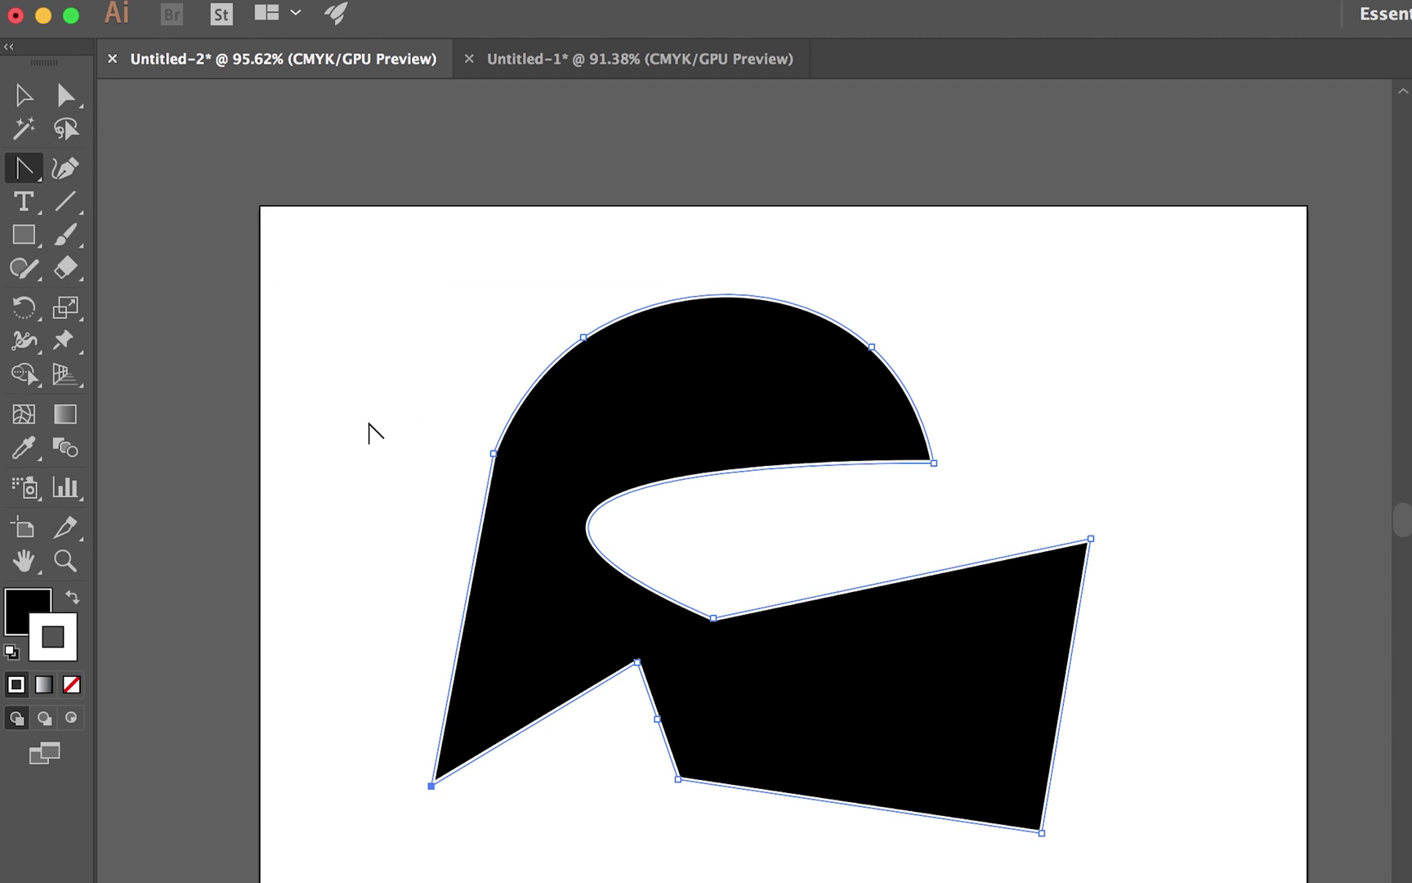
- With the Curvature tool, move the lower-left tip up and inward, and narrow the inner opening by shifting its curve point right and lower corner up-right
{"action": "left_click", "coordinate": [21, 169]}
{"action": "left_click", "coordinate": [65, 167]}
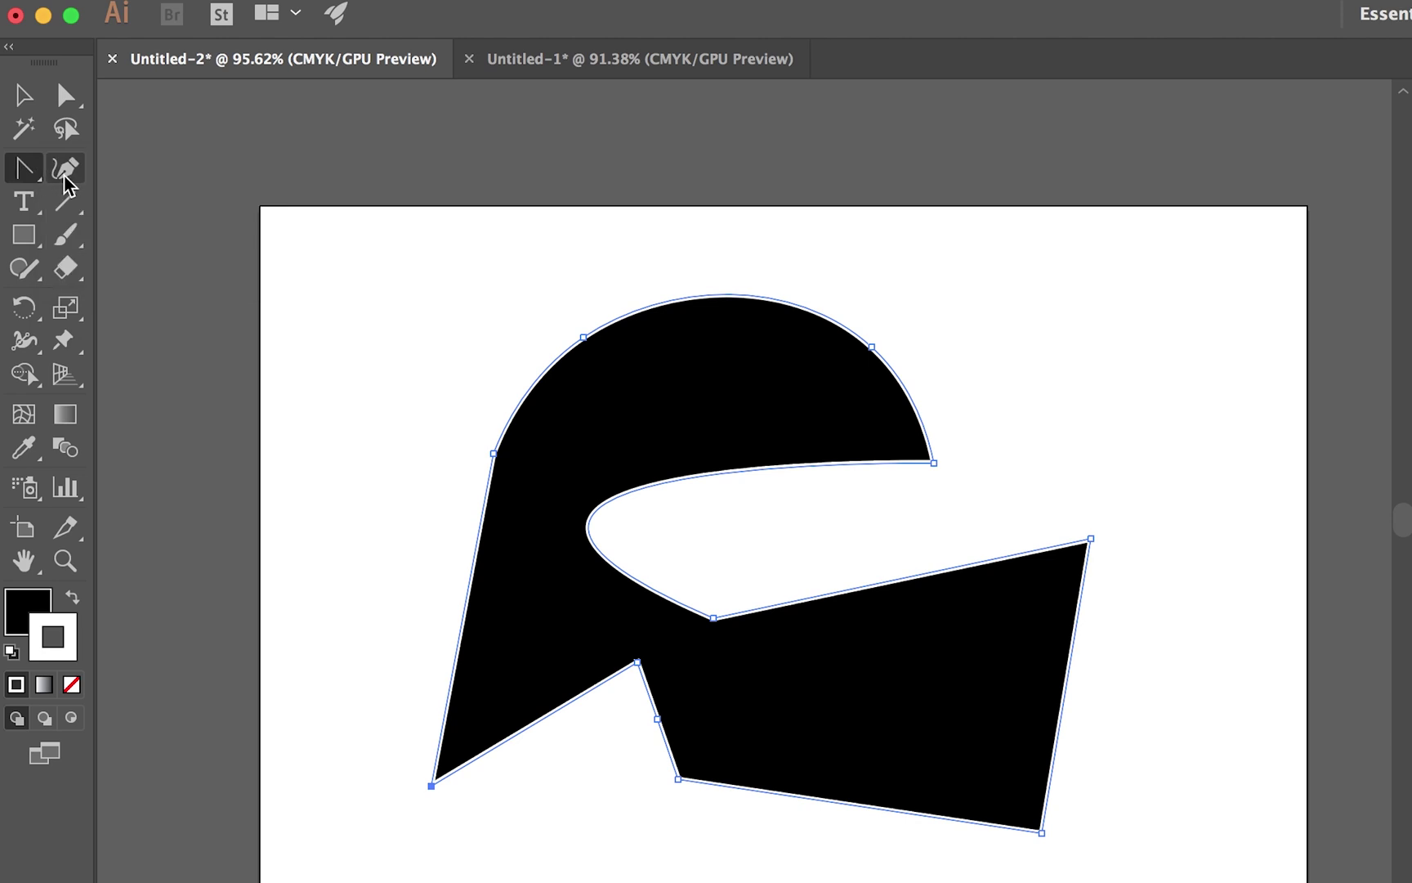
{"action": "left_click_drag", "start_coordinate": [432, 783], "coordinate": [498, 605]}
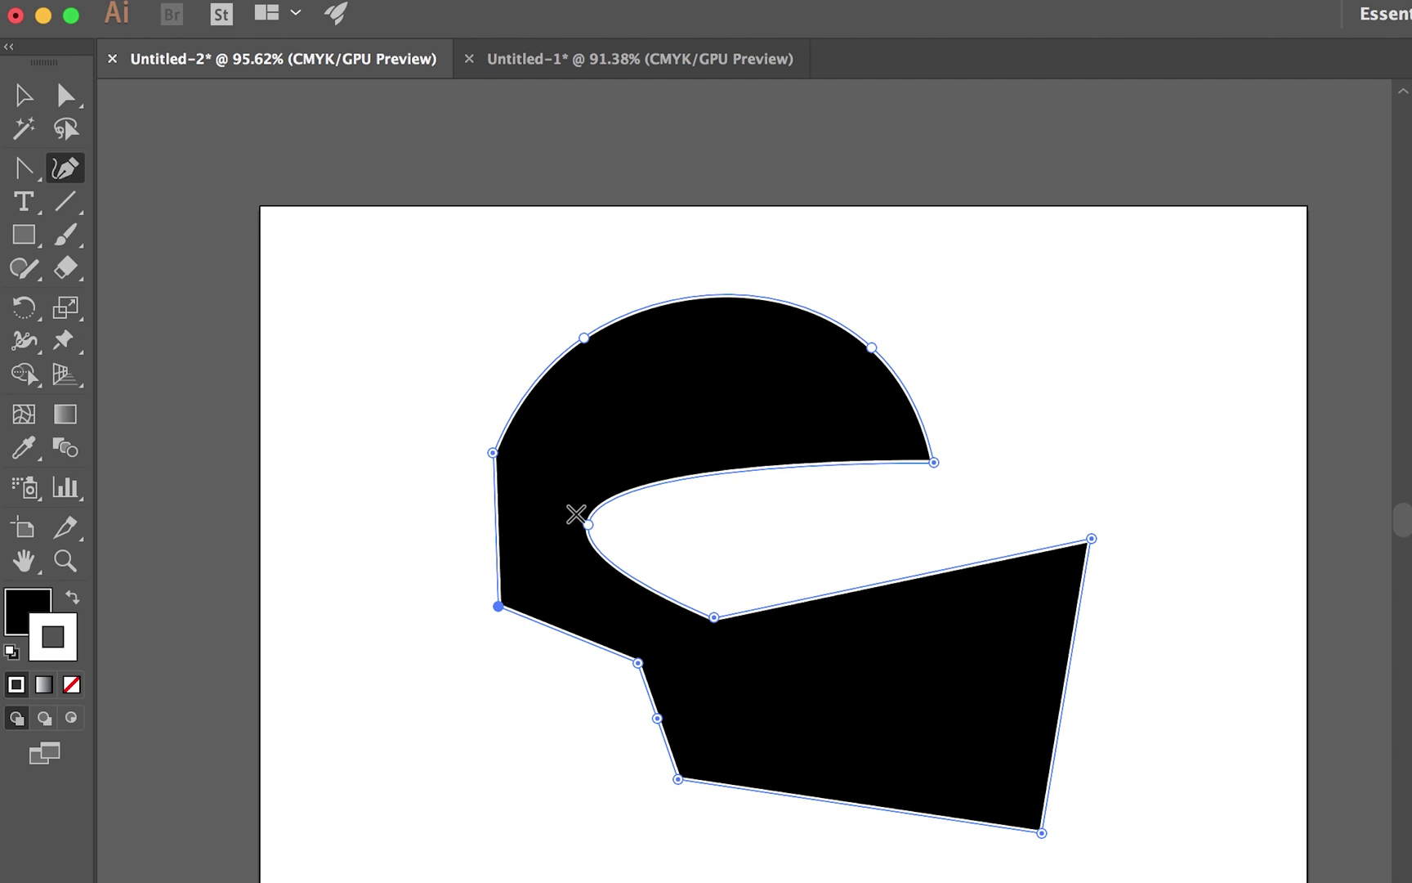
{"action": "left_click_drag", "start_coordinate": [589, 525], "coordinate": [710, 515]}
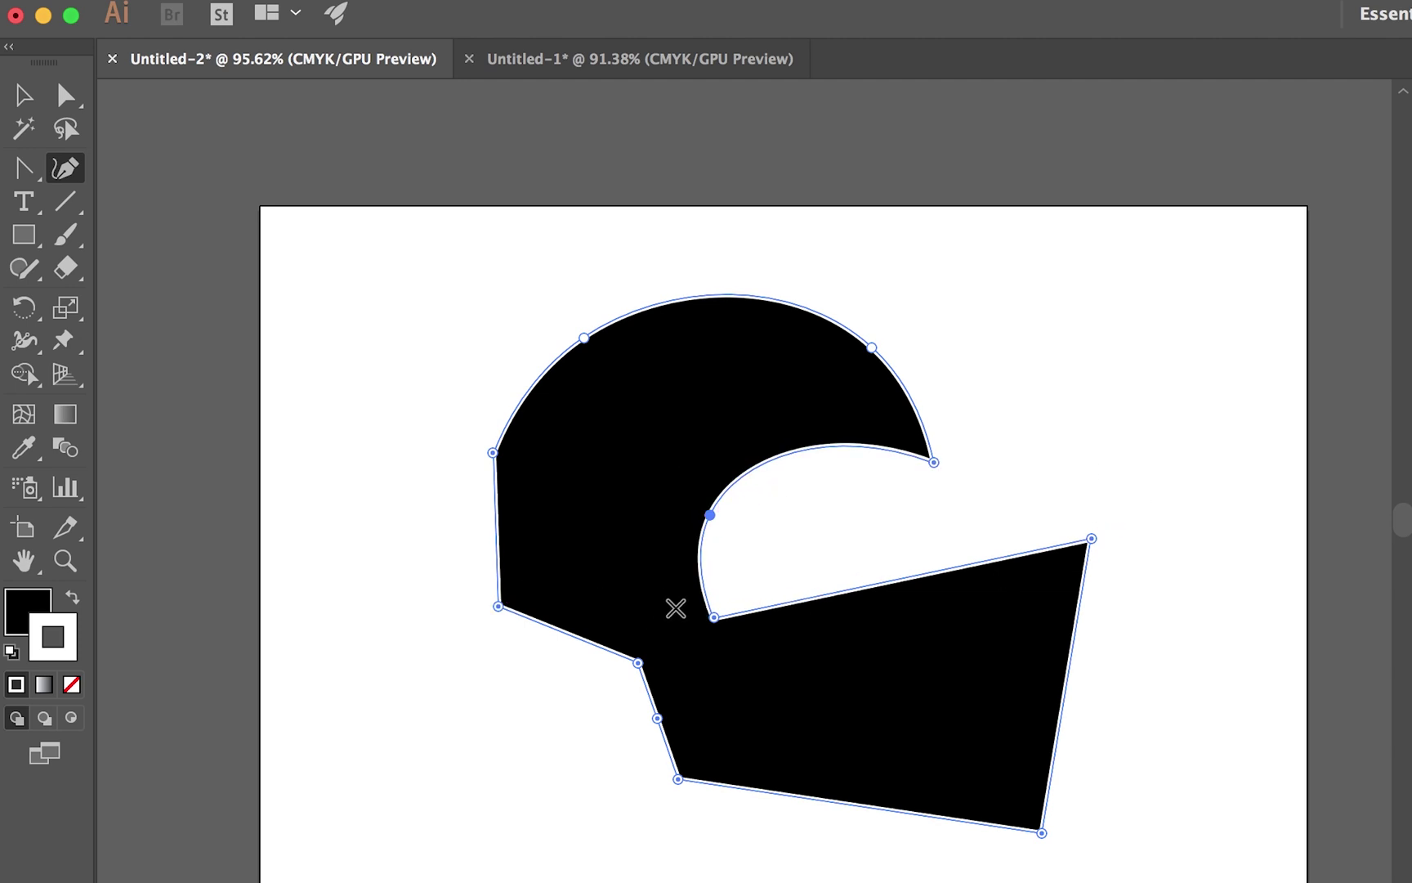
{"action": "left_click_drag", "start_coordinate": [716, 616], "coordinate": [798, 536]}
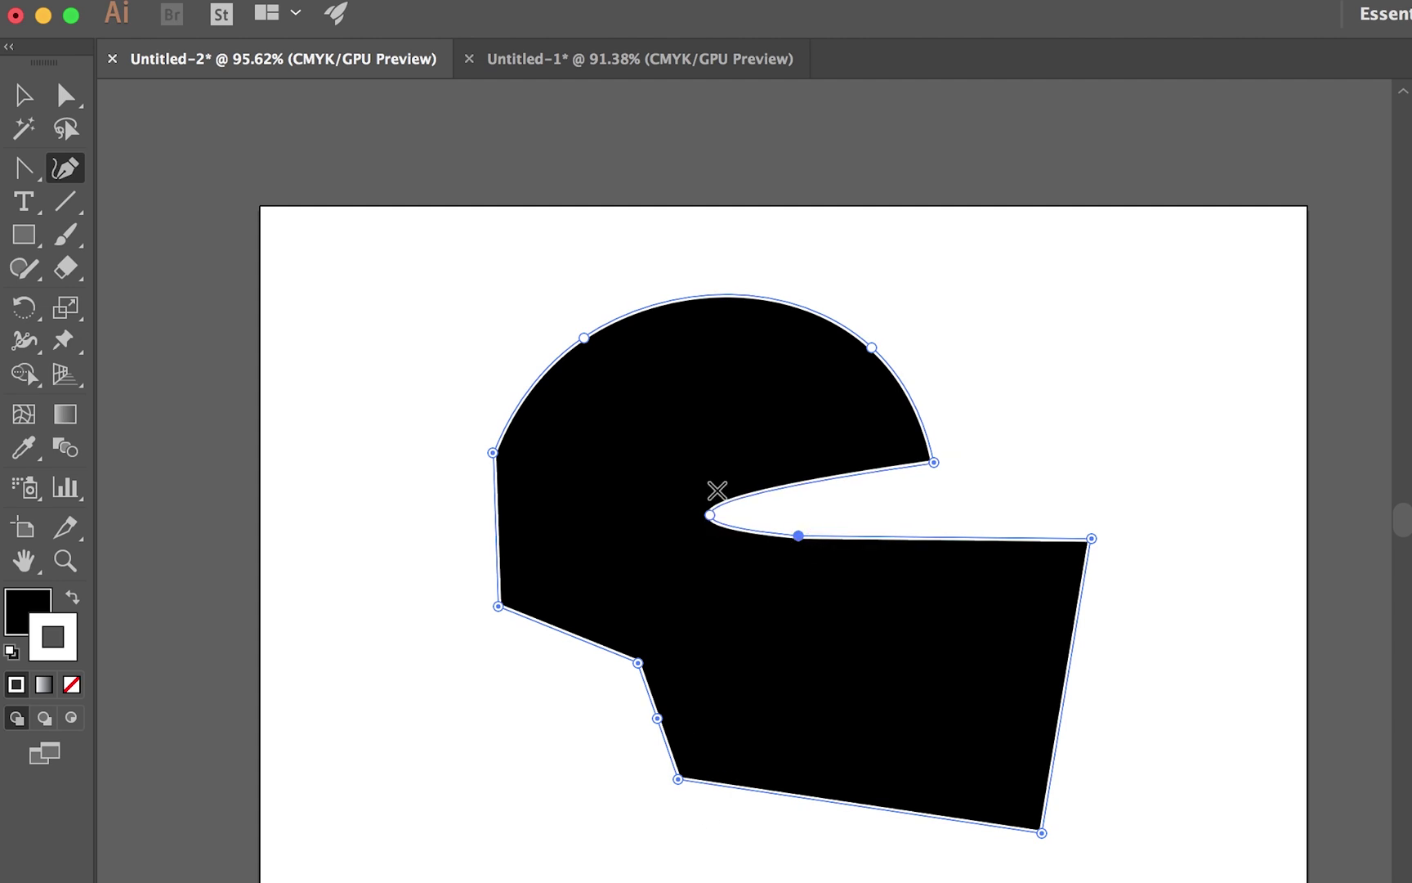